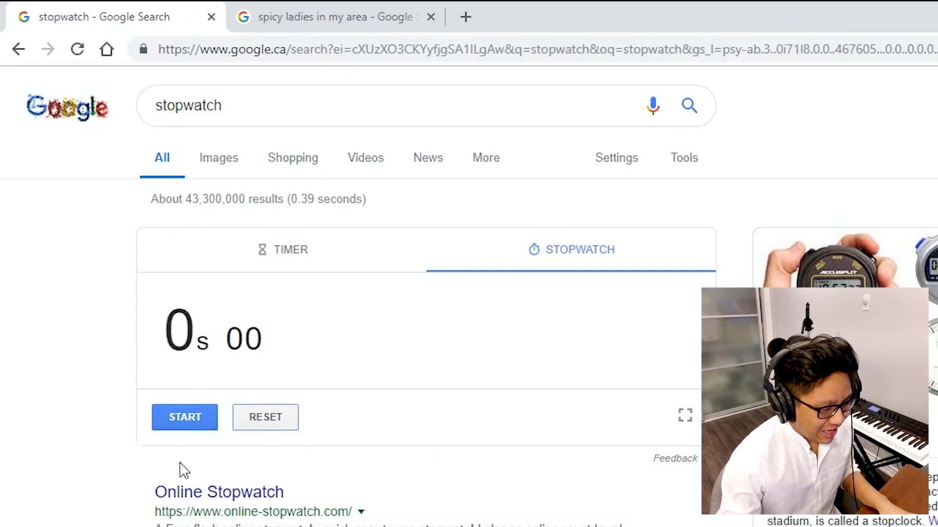
Start the Google Search stopwatch counting up from zero
click(186, 429)
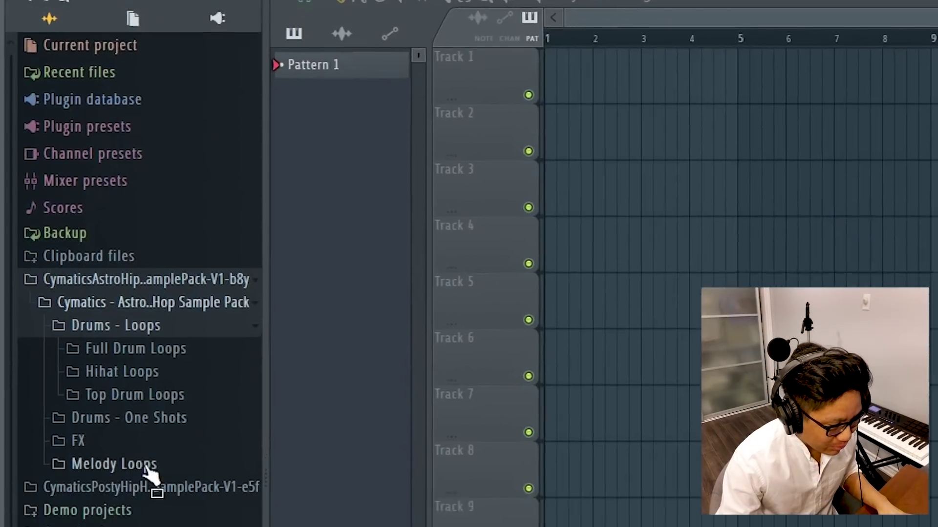
Place the Astro Roundabout melody loop on Track 1 and start song playback
click(144, 466)
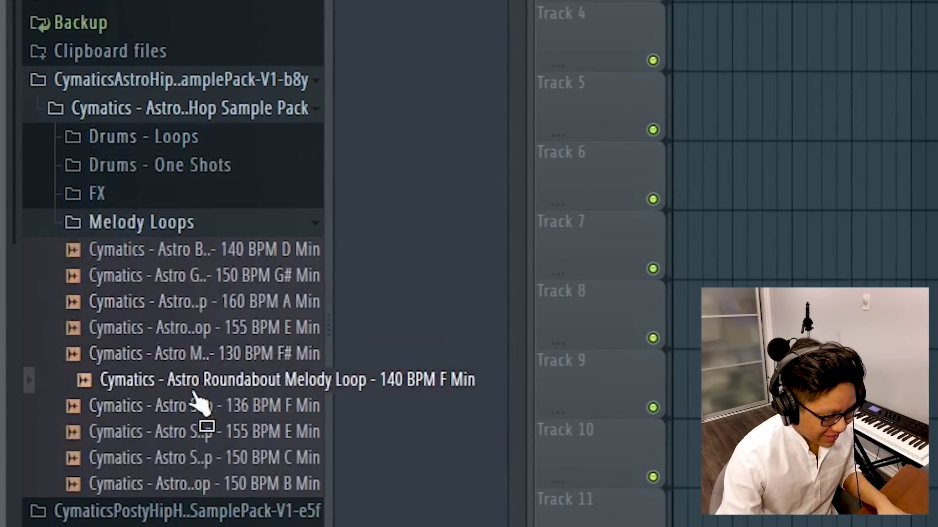
drag(891, 6, 576, 178)
scroll(234, 27, up, 9)
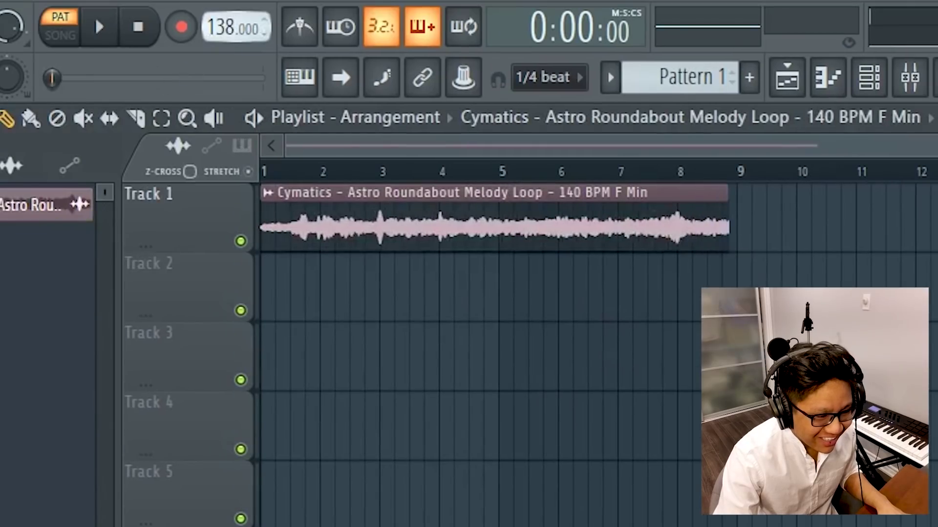
scroll(235, 27, up, 1)
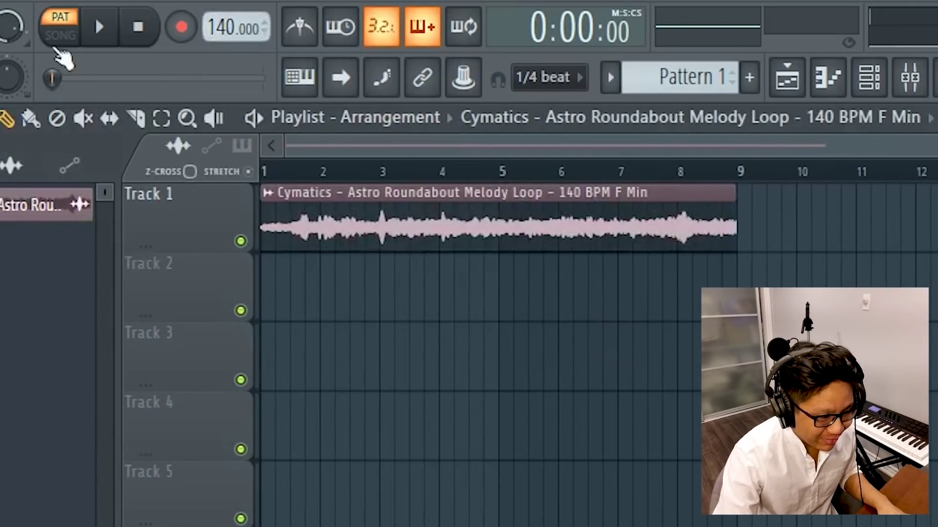
click(61, 28)
key(space)
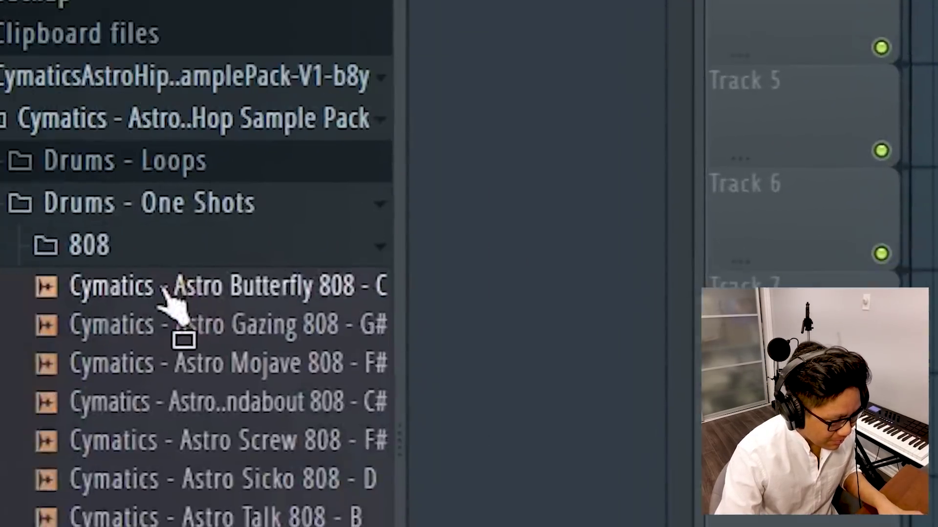
Load the Butterfly 808 and Tint Clap samples into new channels
right_click(288, 183)
click(142, 252)
right_click(217, 185)
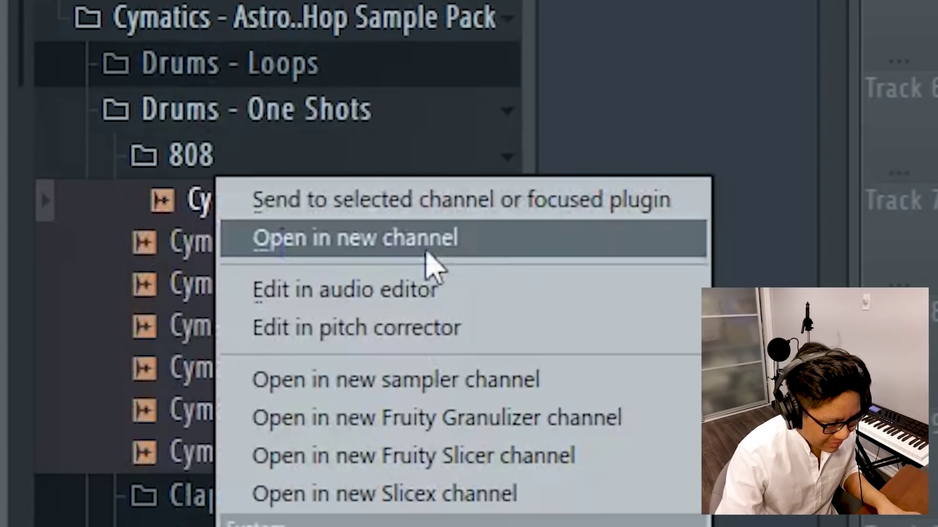
click(469, 256)
click(316, 492)
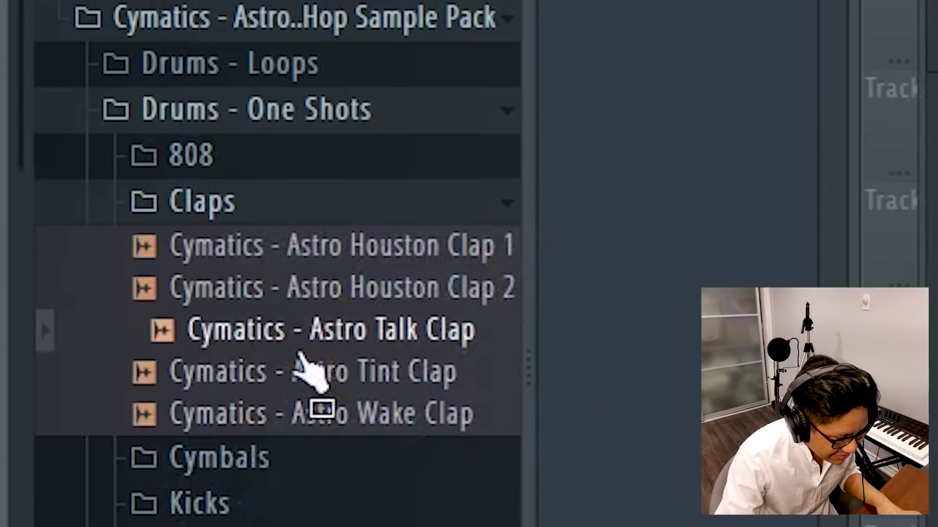
right_click(307, 372)
click(476, 418)
Load a hi-hat sample from the cymbals folder into a new channel
click(285, 448)
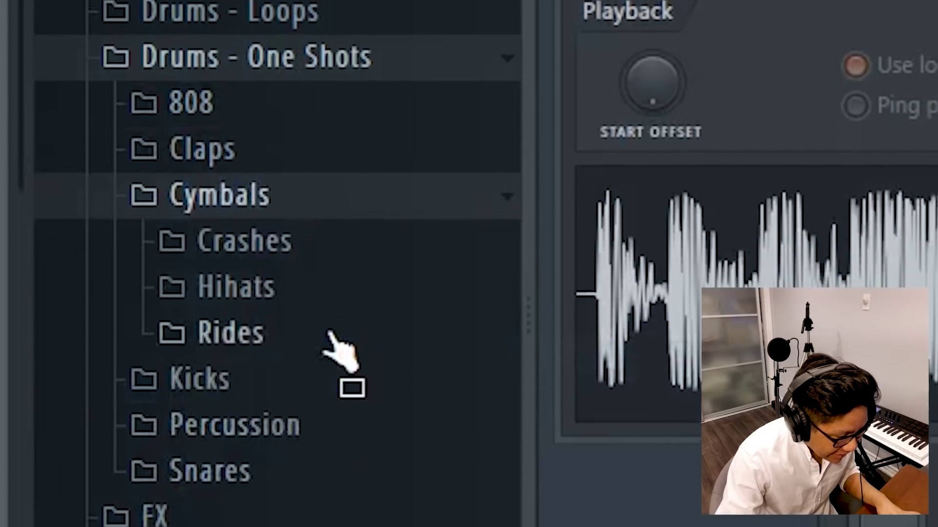
scroll(329, 308, down, 2)
click(323, 248)
click(325, 342)
right_click(345, 292)
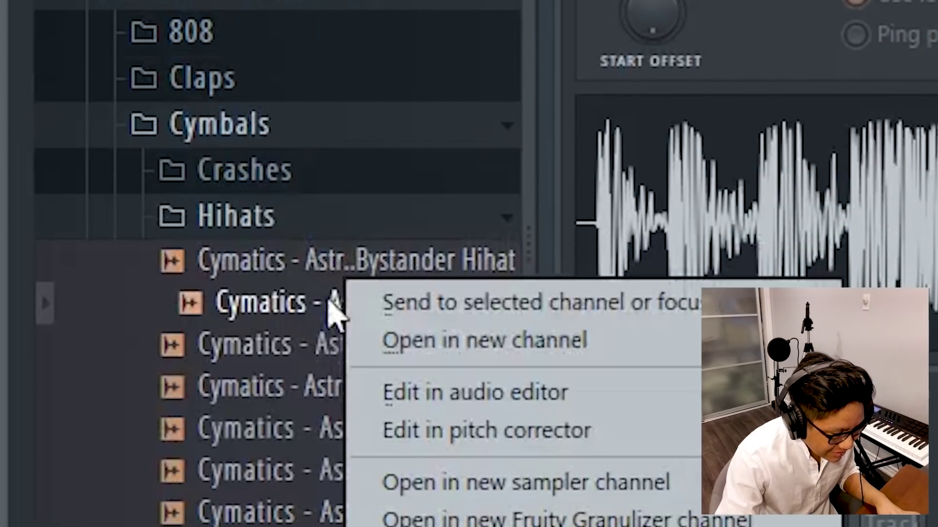
click(516, 342)
click(220, 124)
Load the Caffeine Kick into a new channel and pick a percussion shot
click(199, 170)
drag(262, 252, 265, 236)
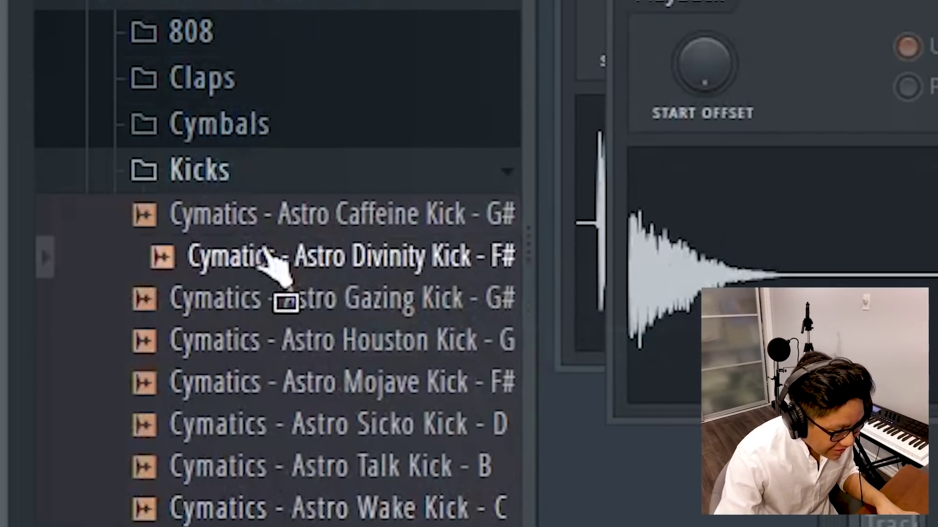
right_click(265, 235)
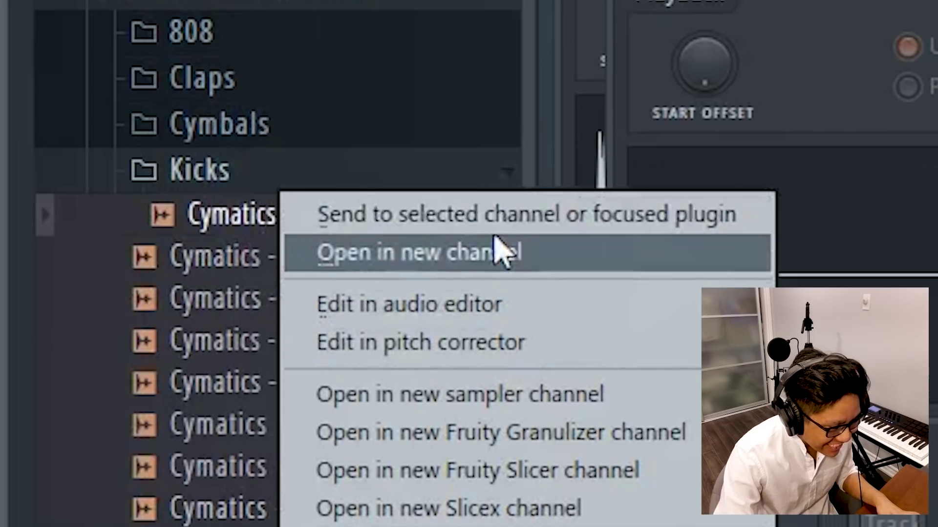
click(502, 250)
click(235, 216)
drag(305, 440, 315, 383)
right_click(301, 388)
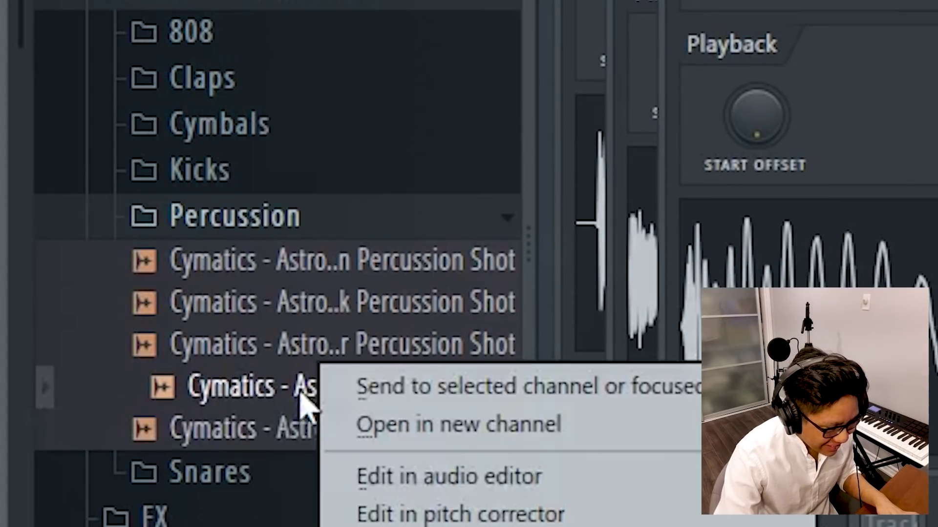
Load the percussion shot into a new channel and fill every second hi-hat step
click(456, 431)
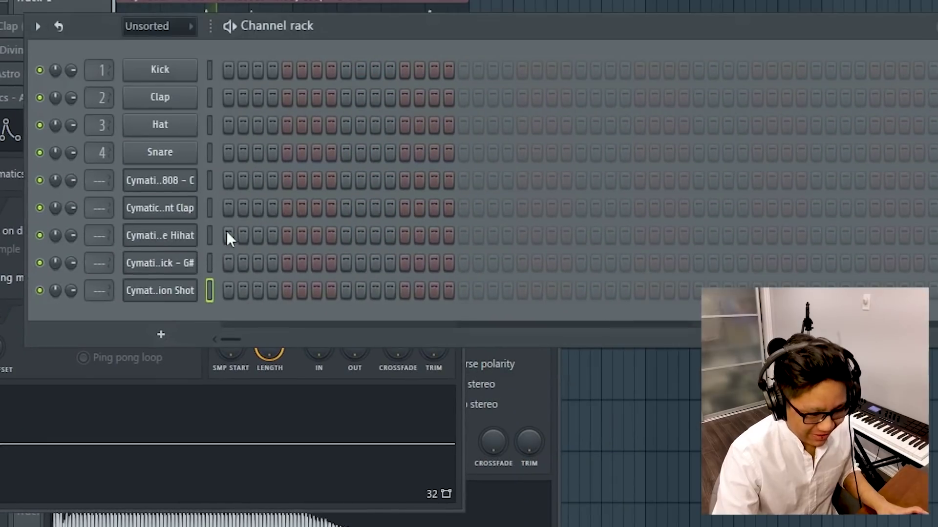
drag(226, 249, 496, 239)
right_click(192, 234)
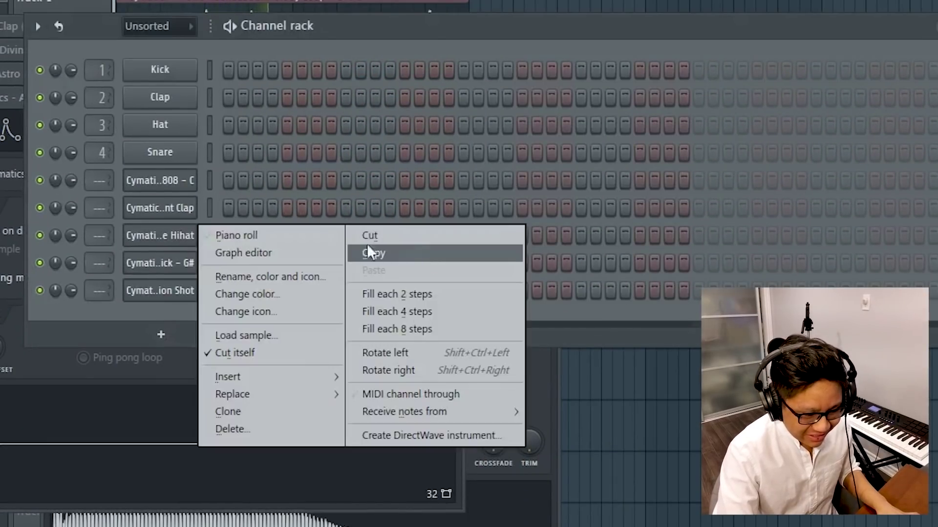
click(423, 296)
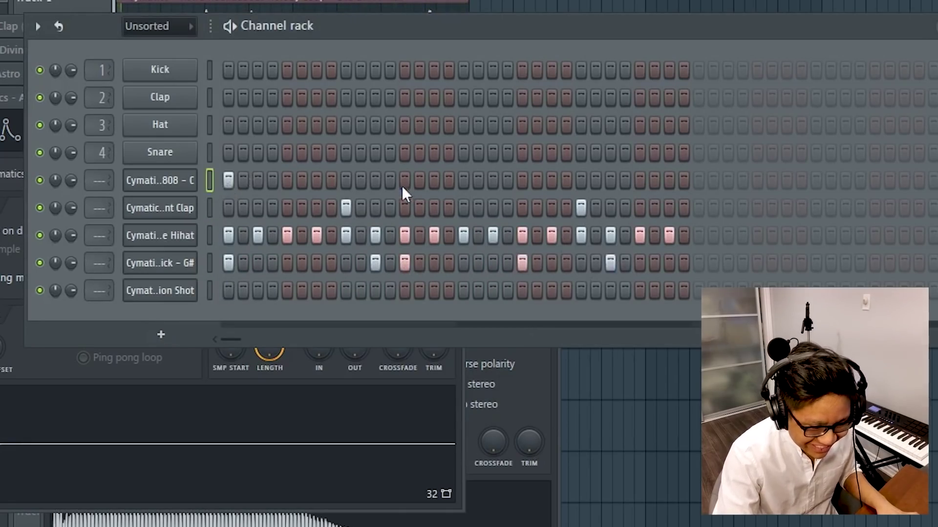
Add a percussion hit and view the 808 steps in the piano roll
click(316, 290)
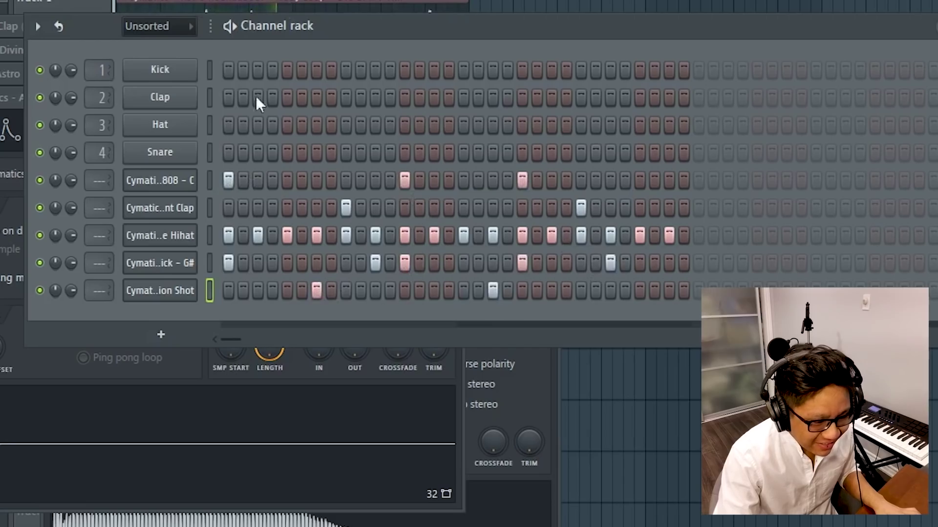
right_click(157, 182)
click(293, 183)
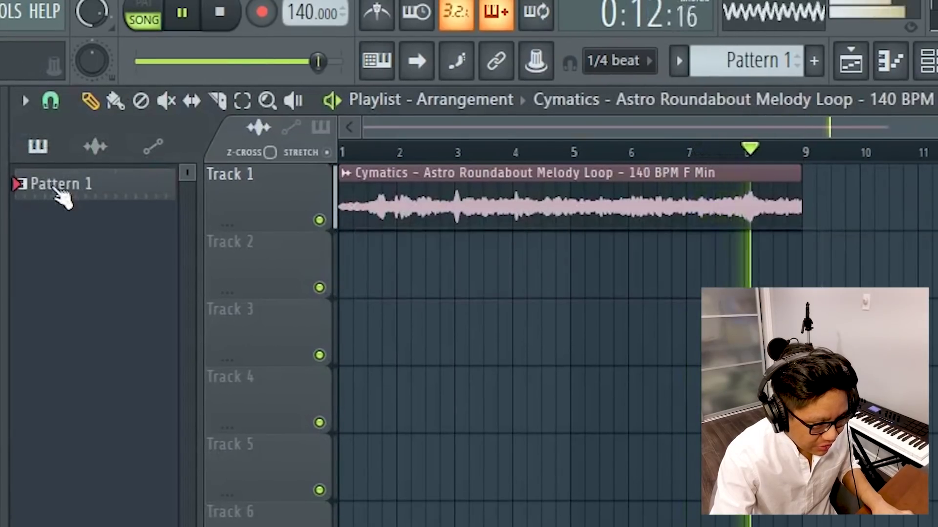
Paint four Pattern 1 clips along Track 2, ending with one at bar 7
drag(59, 183, 370, 264)
click(469, 264)
click(583, 264)
click(699, 264)
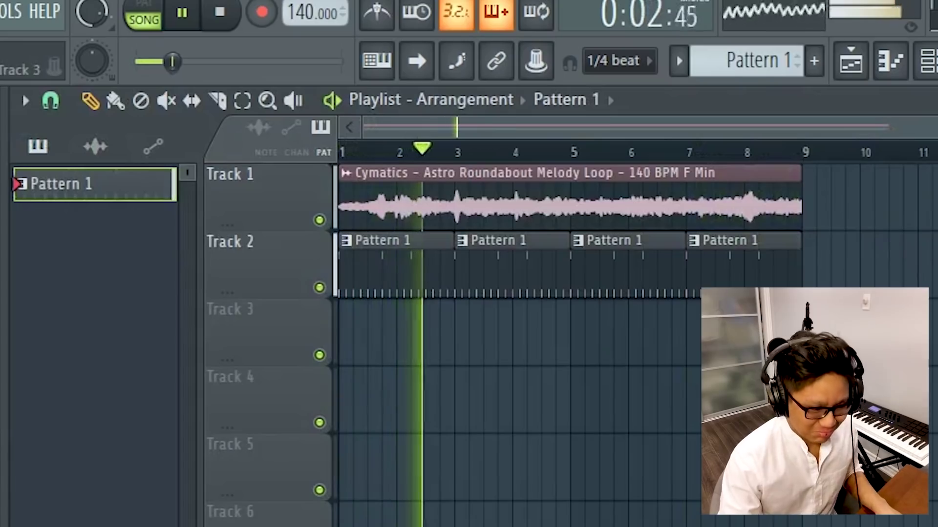
Stop the stopwatch, then stop song playback and return to the start
key(F6)
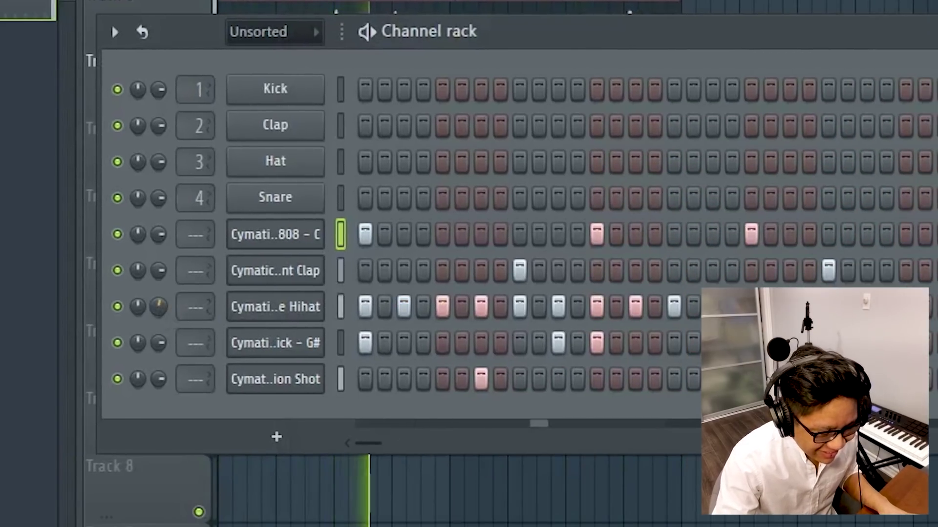
key(alt+Tab)
click(155, 428)
key(alt+Tab)
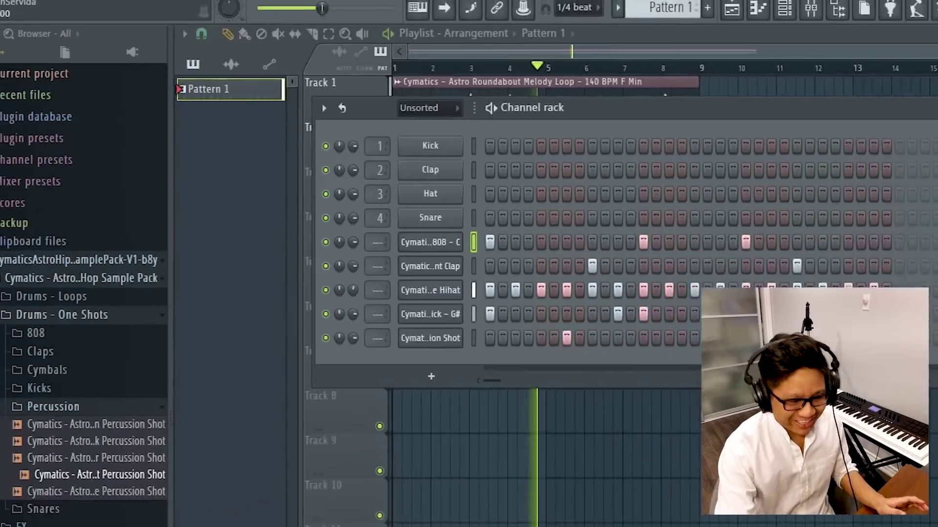
key(F6)
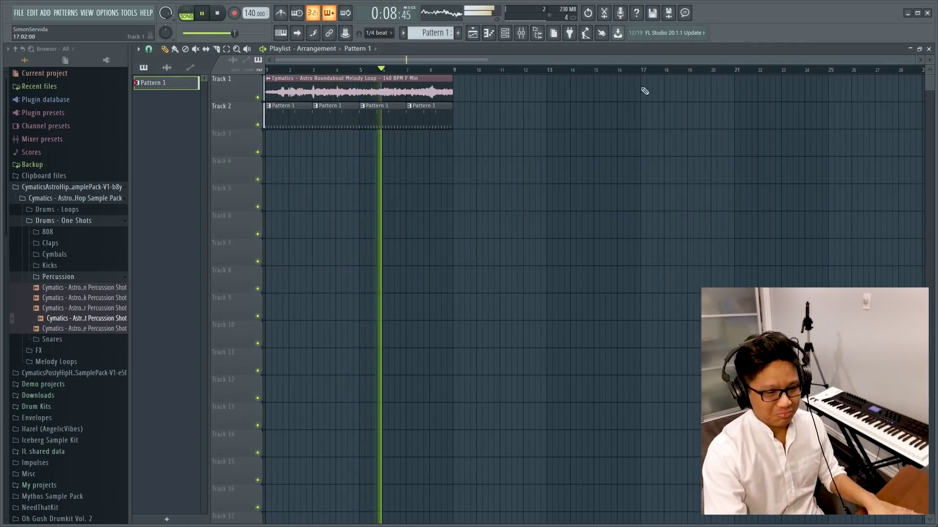
key(space)
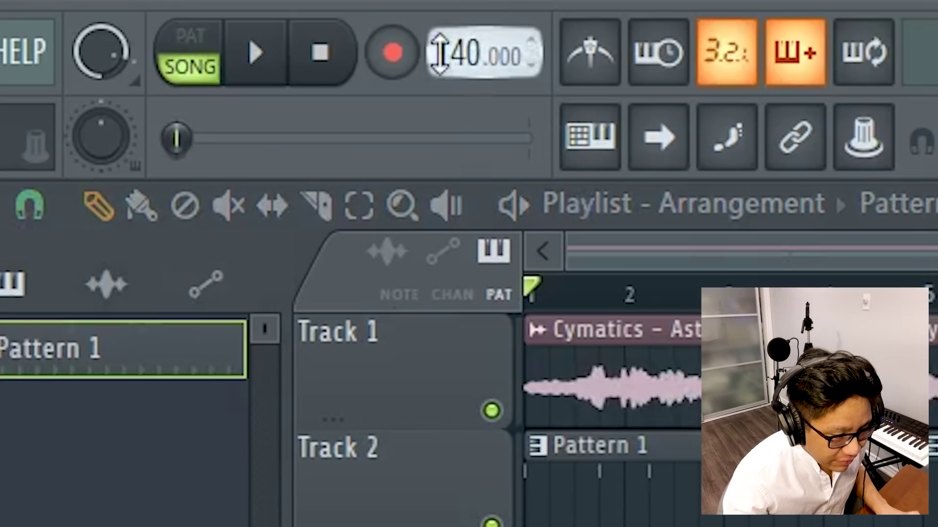
Raise the tempo to 145 BPM, split Pattern 1 by channel, and replay
drag(243, 14, 243, 9)
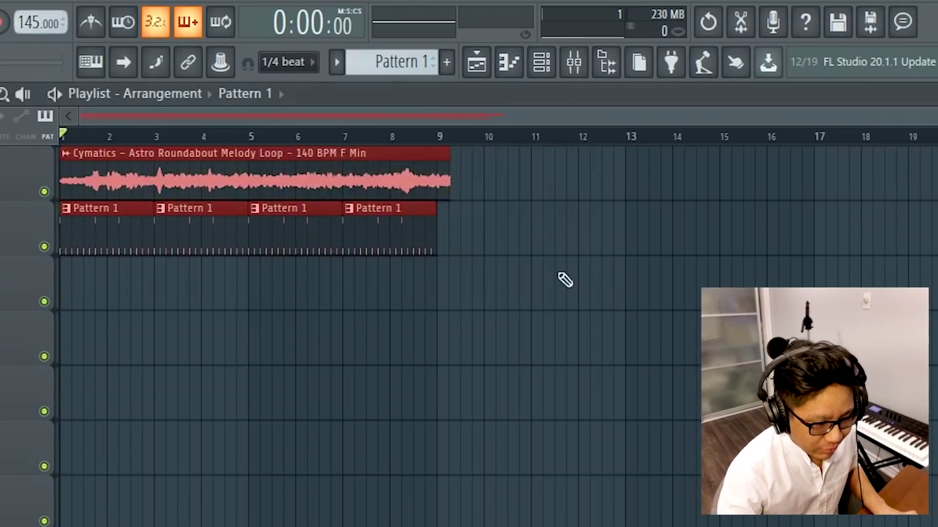
click(439, 313)
click(336, 61)
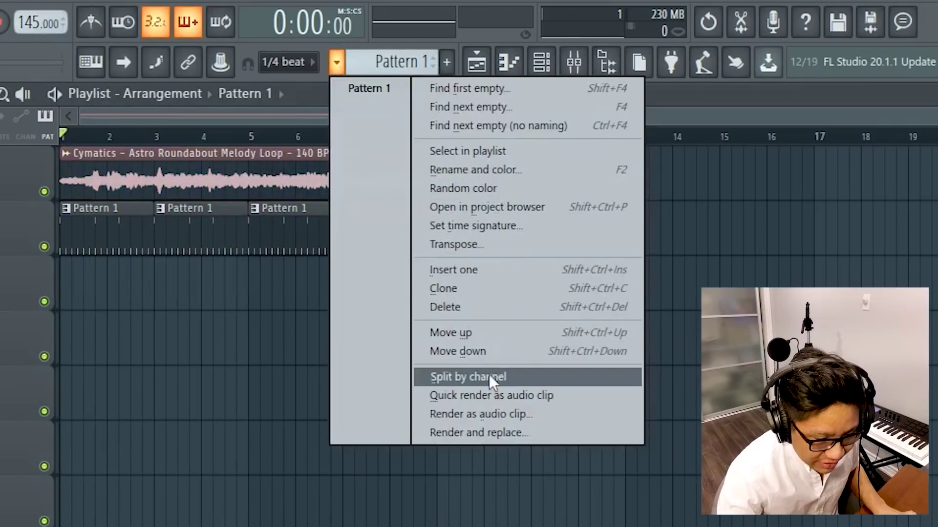
click(467, 376)
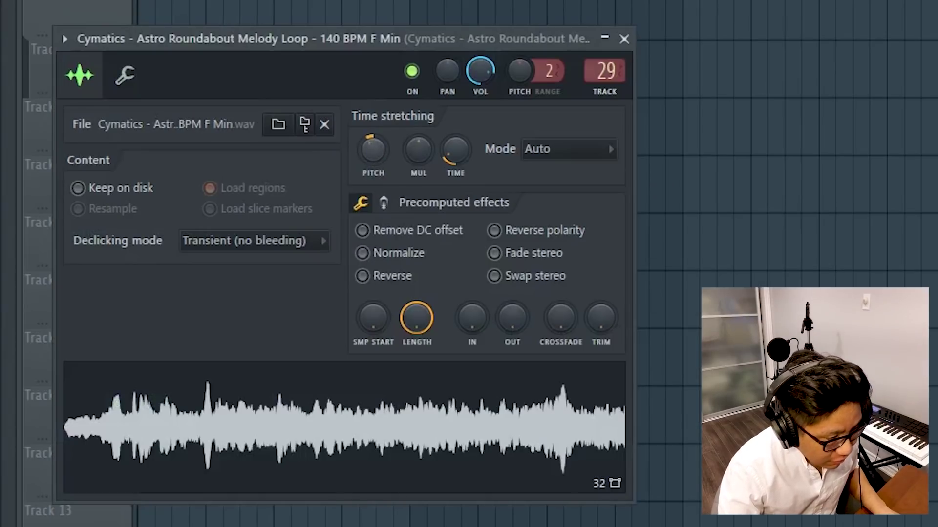
key(space)
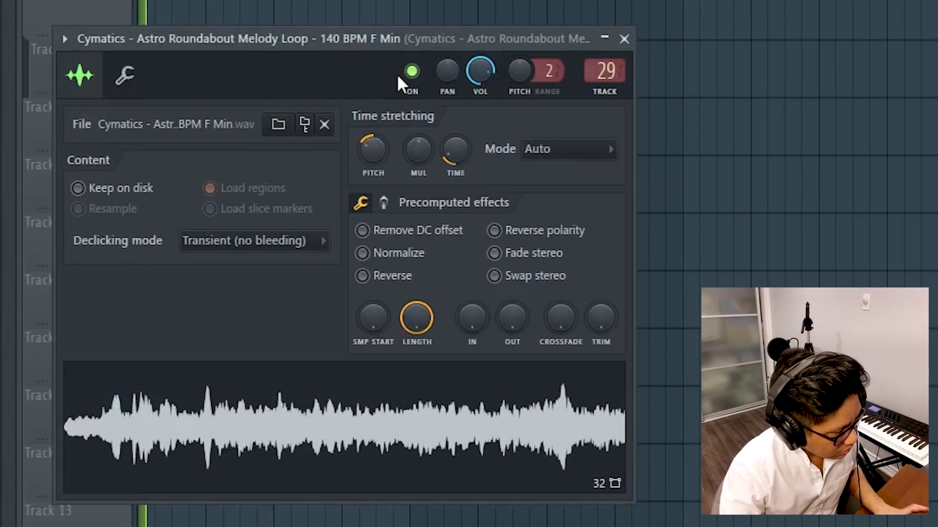
Copy the melody clip to bar 9 and make that copy unique
click(624, 39)
click(568, 147)
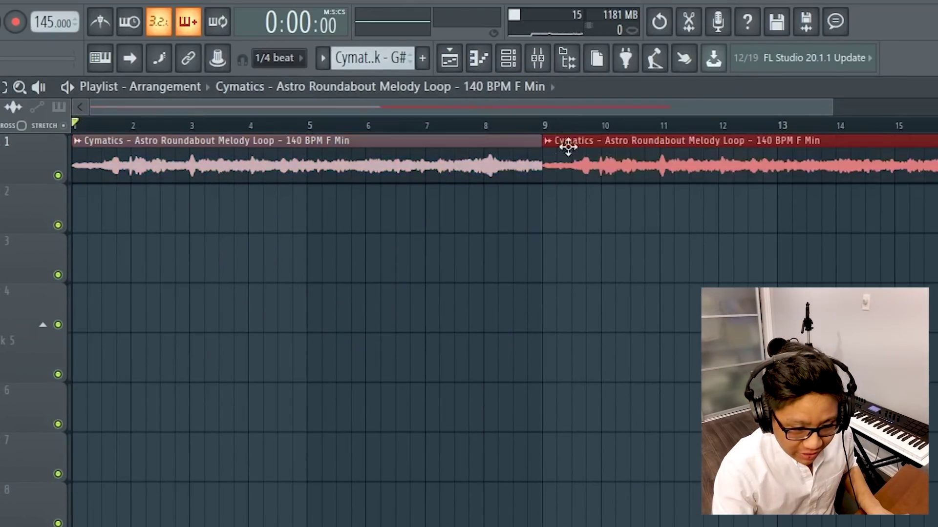
right_click(551, 149)
click(628, 270)
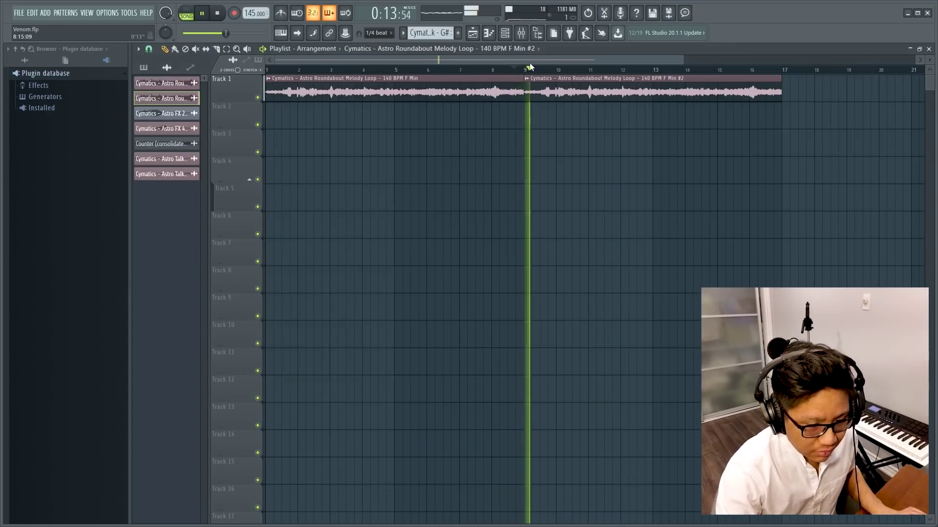
drag(534, 62, 588, 61)
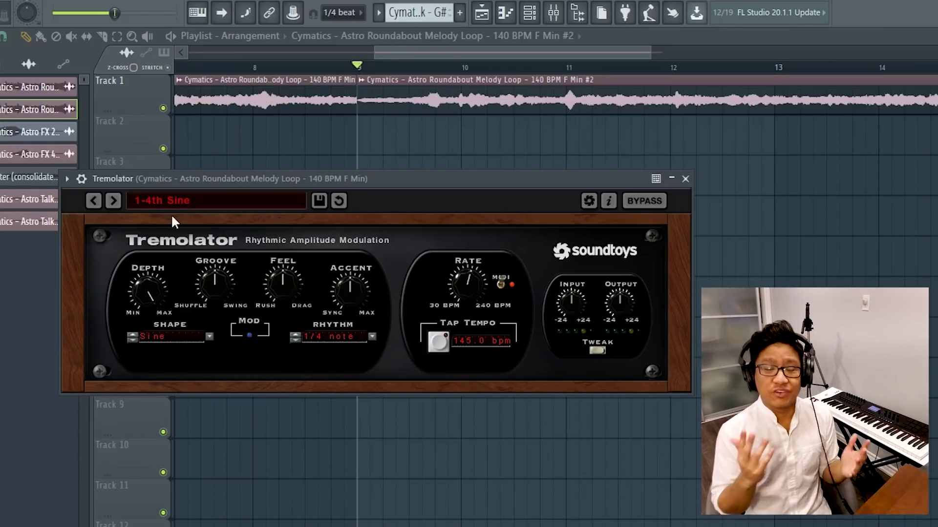
Play the tremolo melody and preview the Astro Divinity Kick sample
key(space)
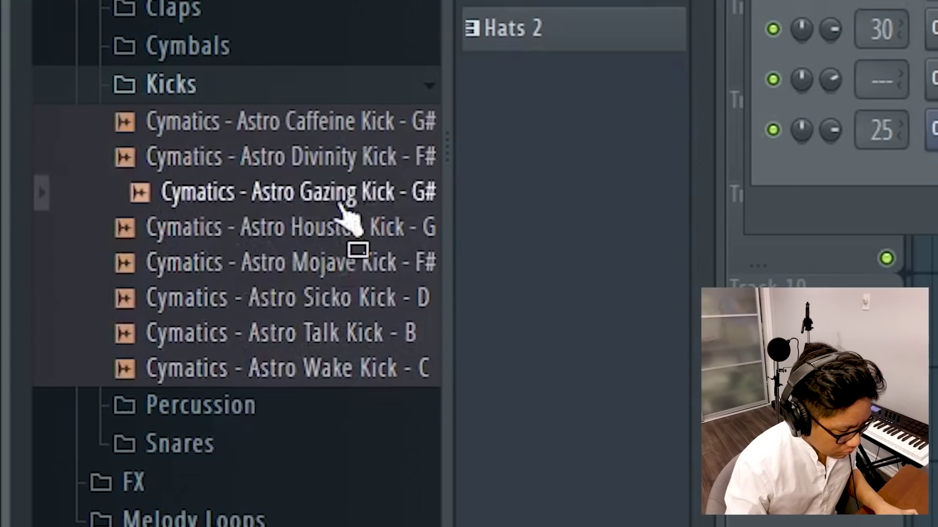
click(339, 164)
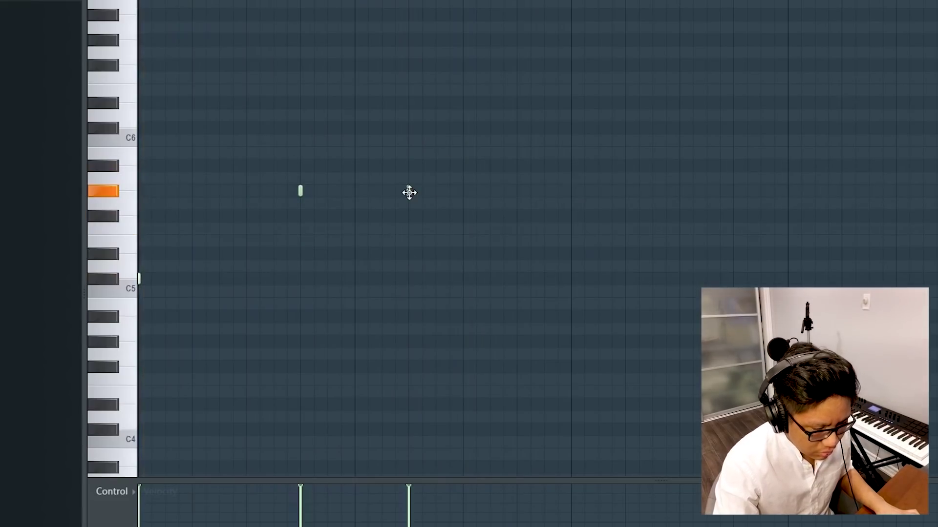
Add a short note, curve the Tremolator mix automation, and replay from bar 8
key(space)
click(463, 181)
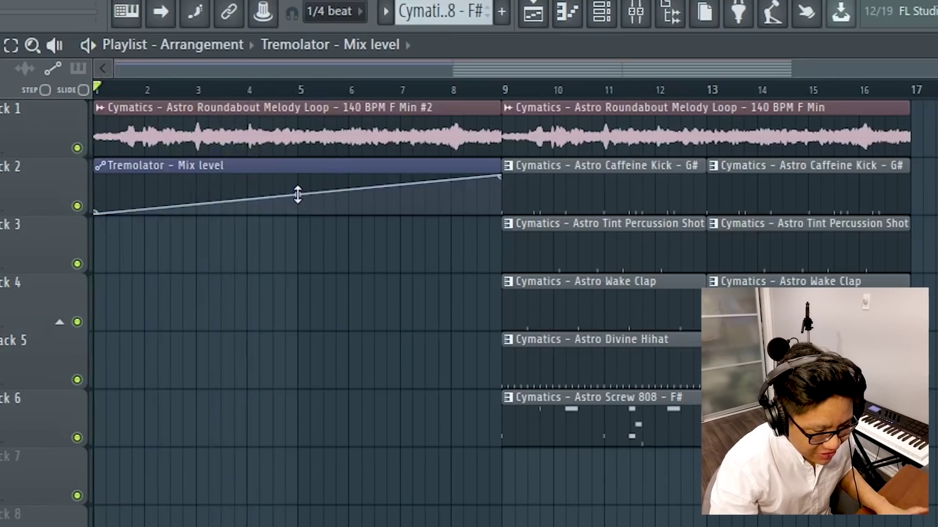
key(space)
drag(298, 195, 312, 171)
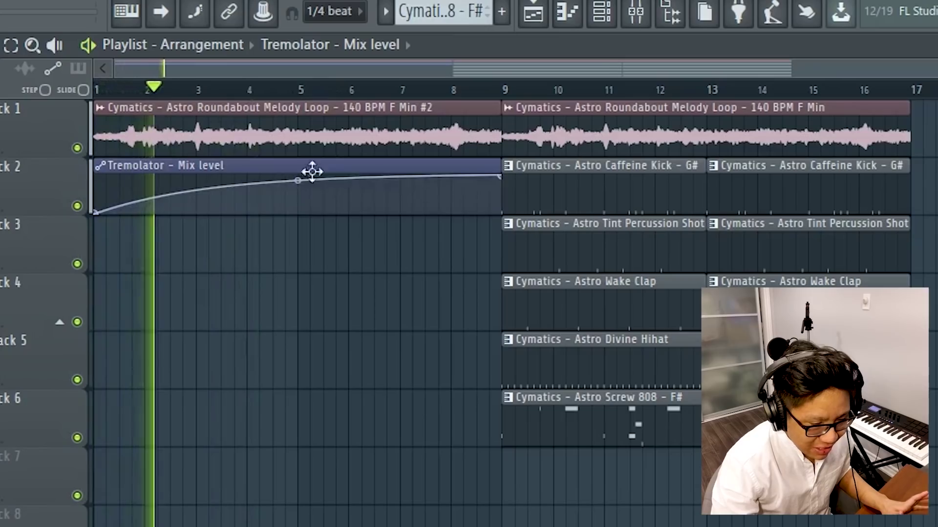
click(451, 89)
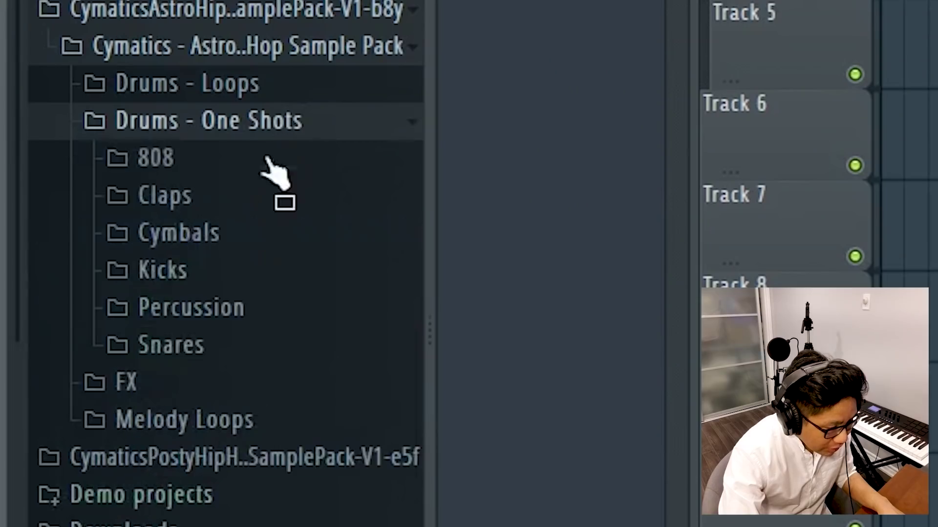
Preview percussion one-shots and pick the Astro Talk Percussion Shot
click(265, 325)
click(312, 410)
click(286, 446)
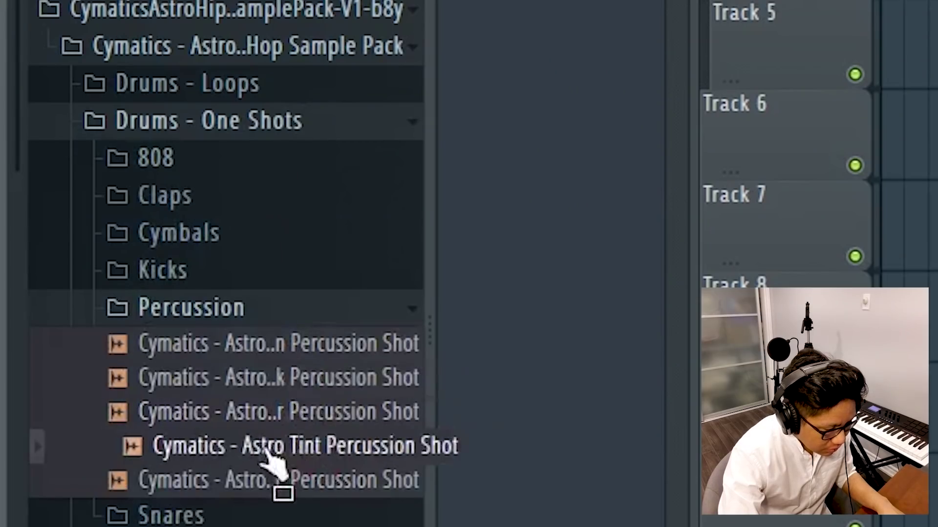
click(273, 380)
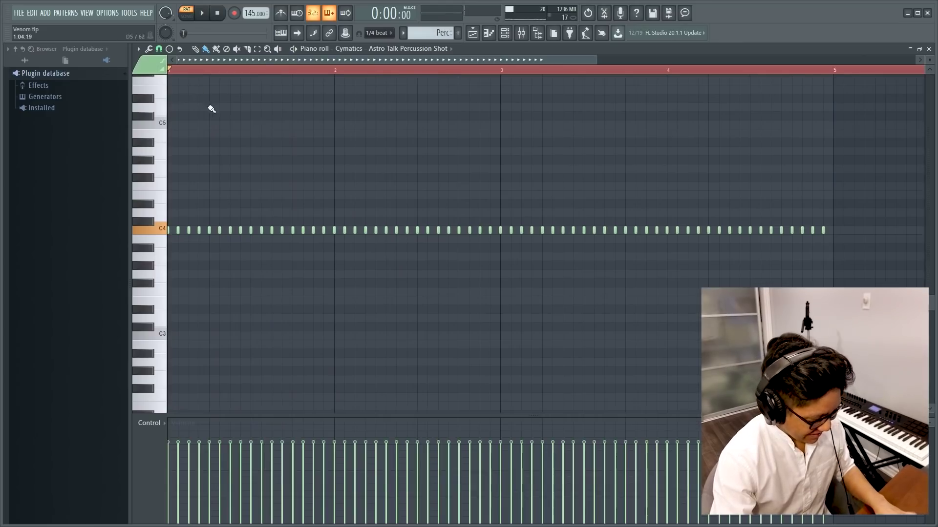
Randomize pitches and levels of all Astro Talk notes and play the result
key(ctrl+a)
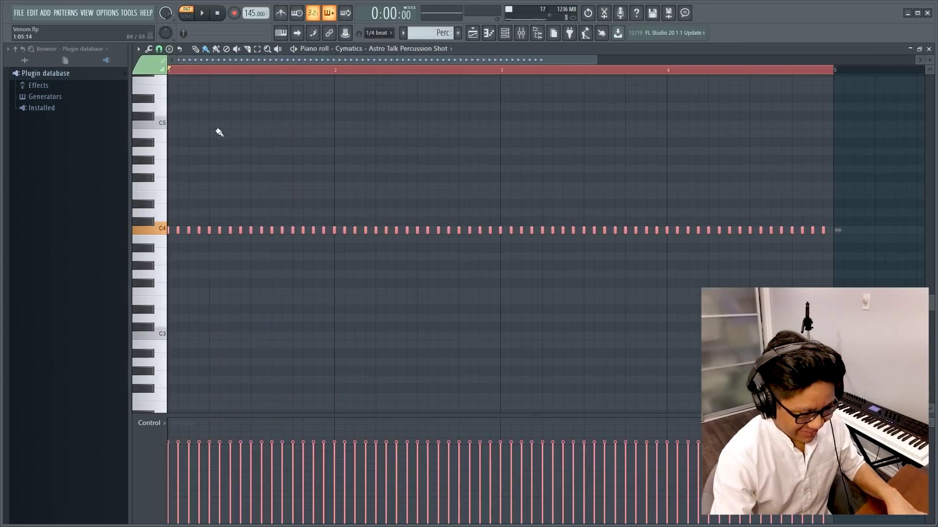
key(alt+r)
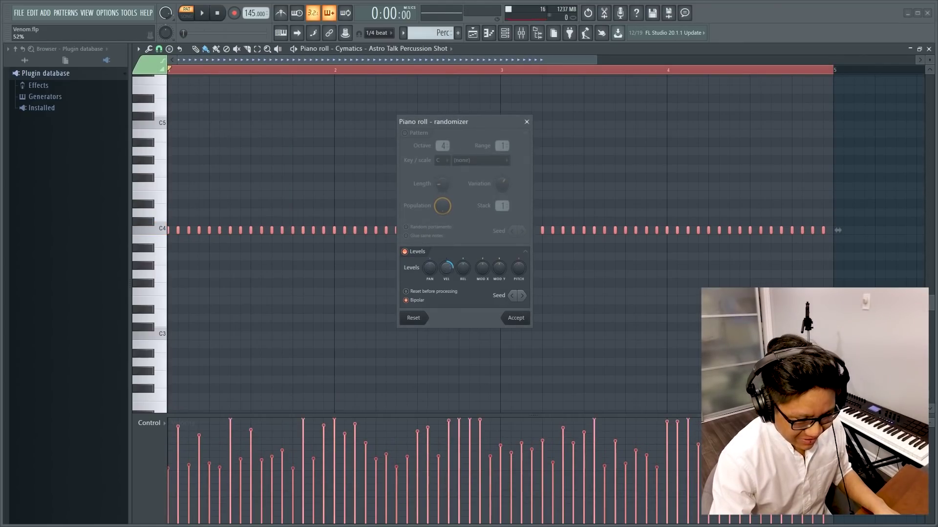
click(404, 132)
key(space)
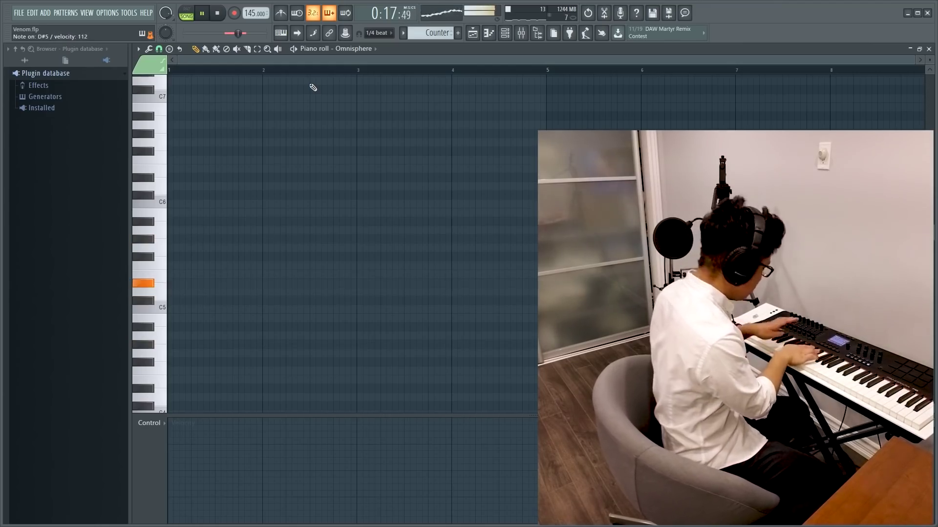
Stop recording, replay it, shift both G#4 notes later and add a closing G#5 note
key(space)
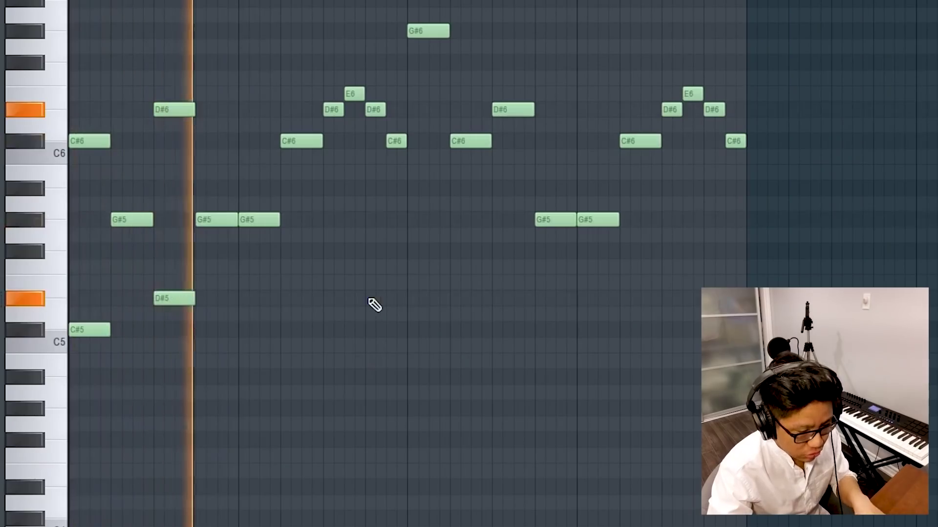
key(space)
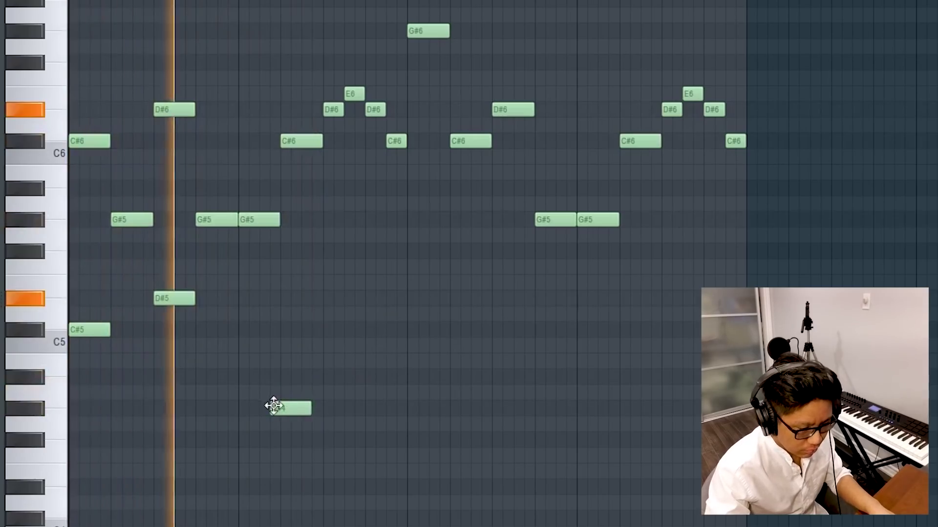
drag(273, 406, 287, 406)
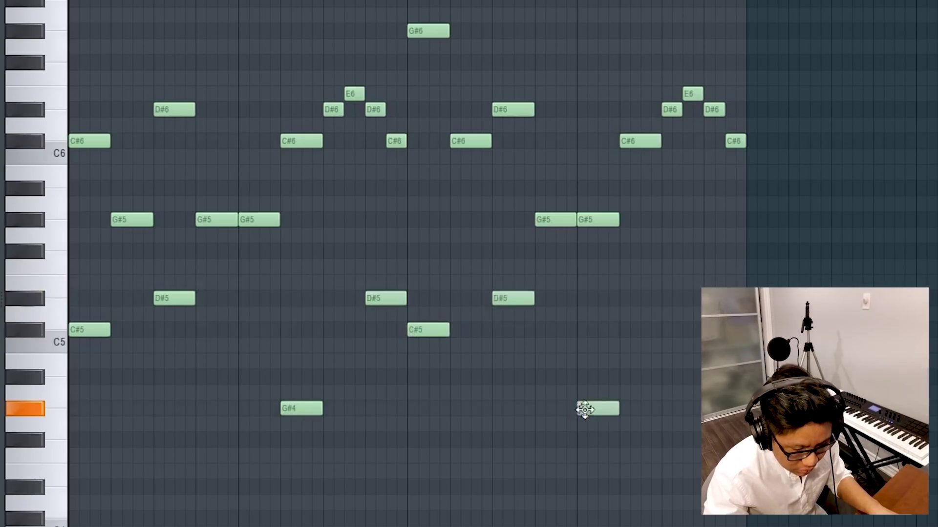
drag(584, 410, 625, 409)
click(663, 299)
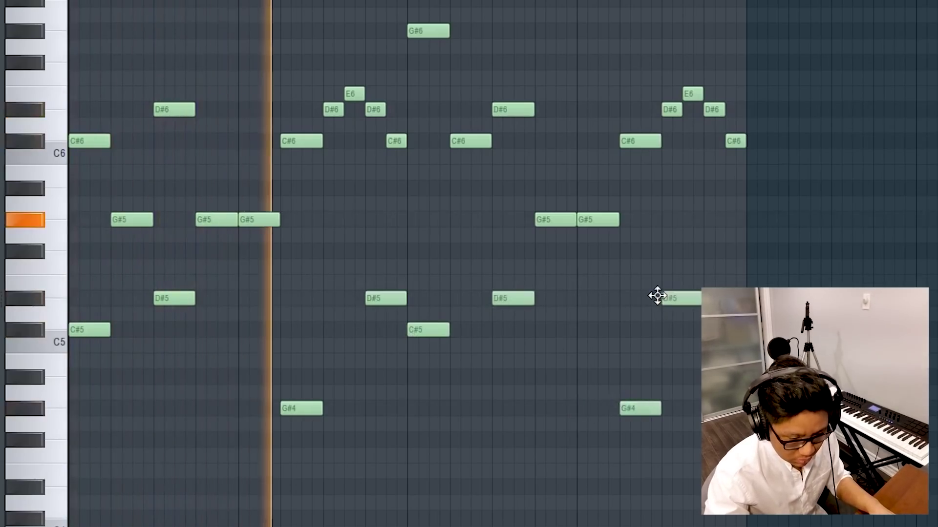
right_click(693, 298)
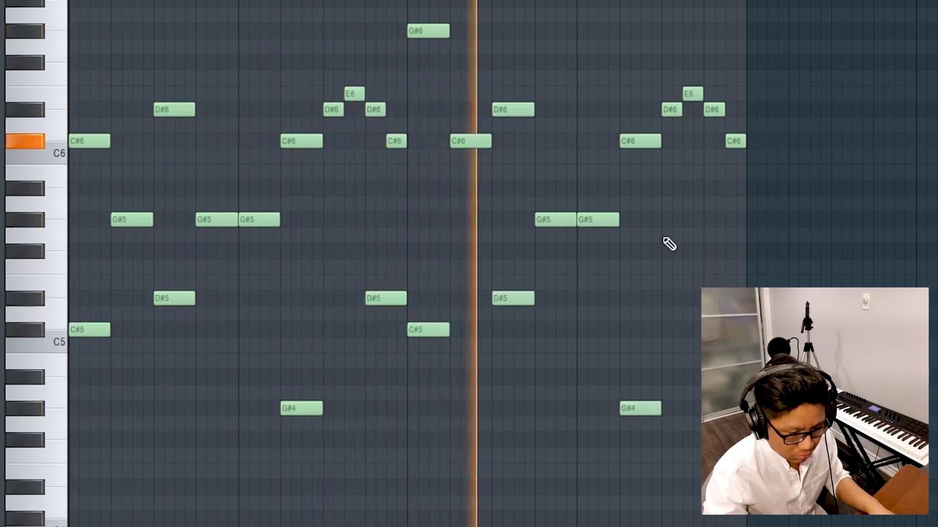
click(707, 219)
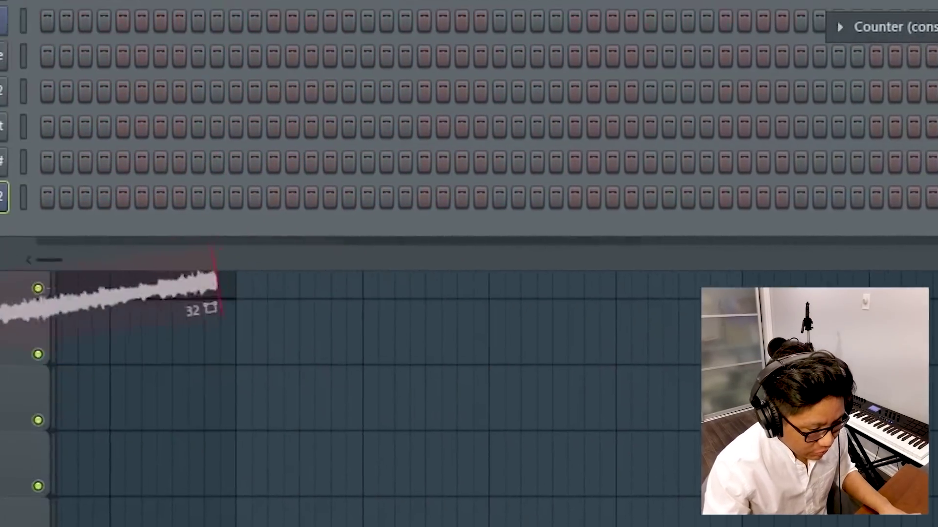
Add the consolidated counter audio as a channel, slice it per beat, and place it on track 12
drag(189, 304, 139, 243)
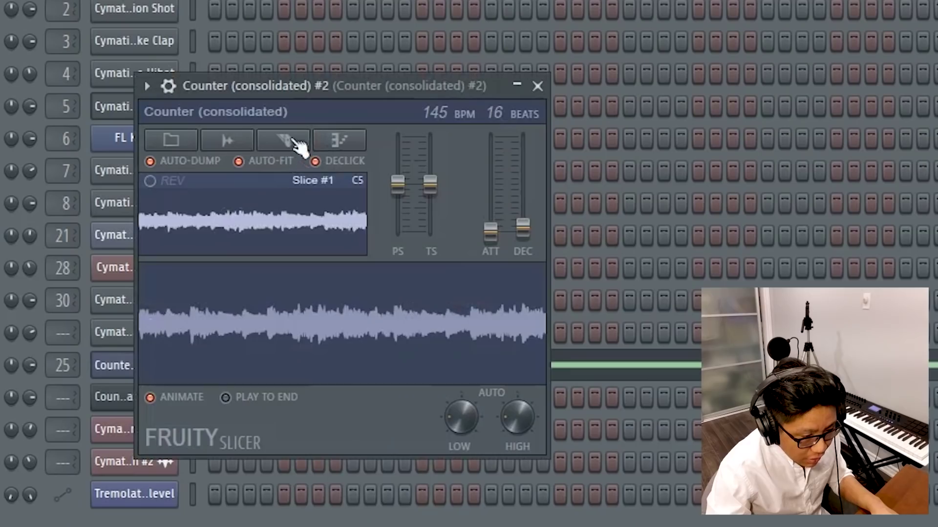
click(284, 140)
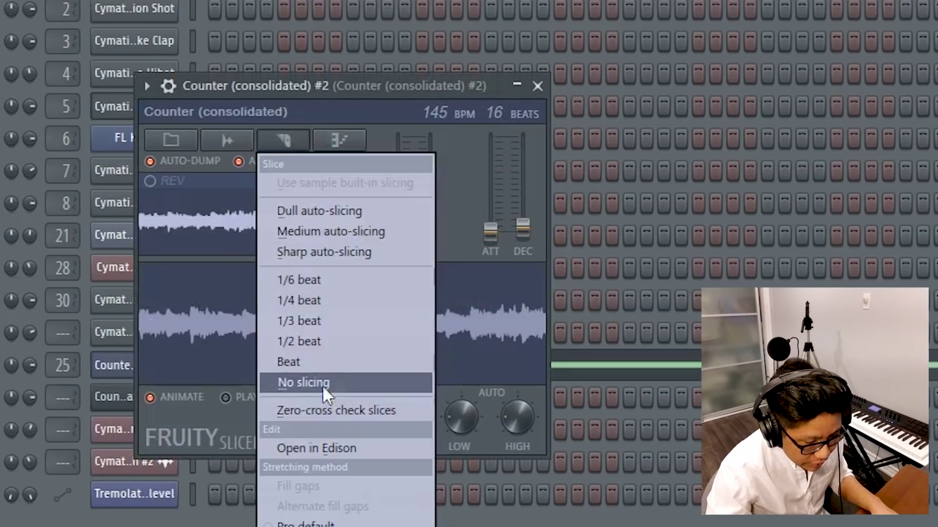
click(308, 362)
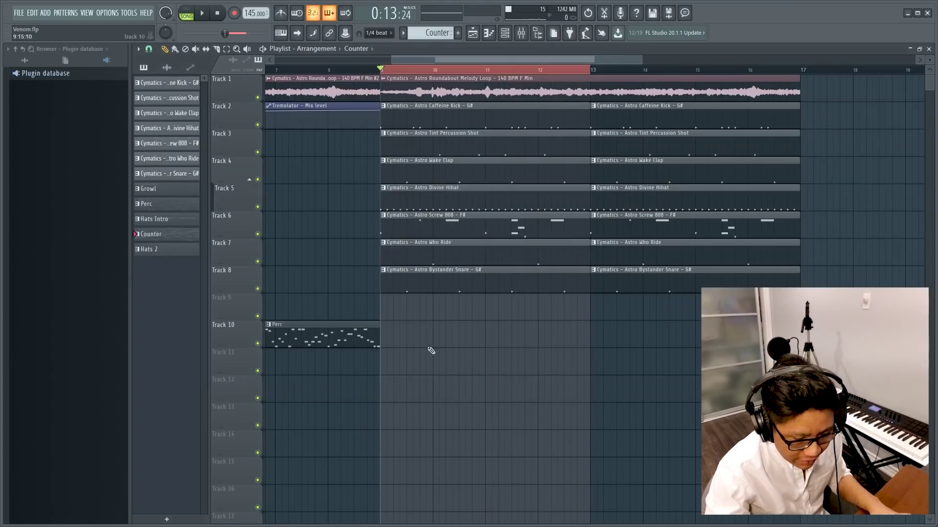
click(429, 381)
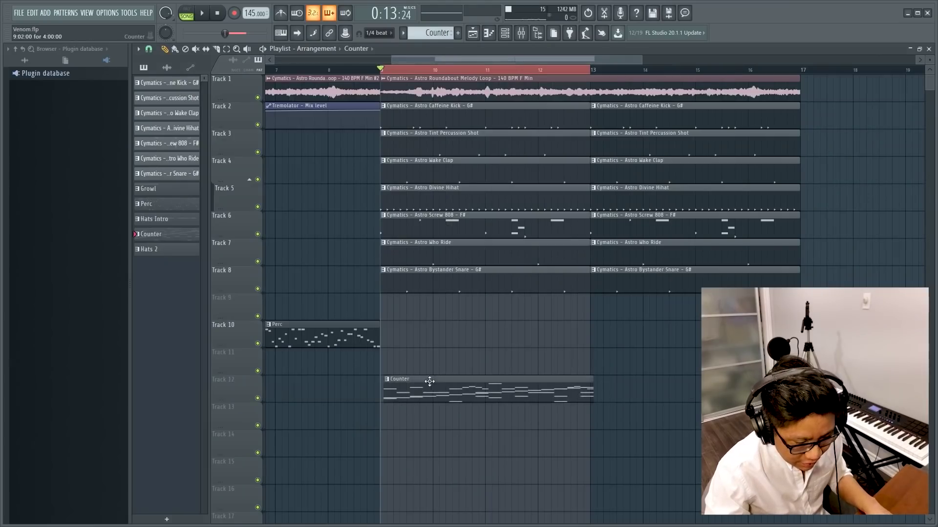
click(505, 33)
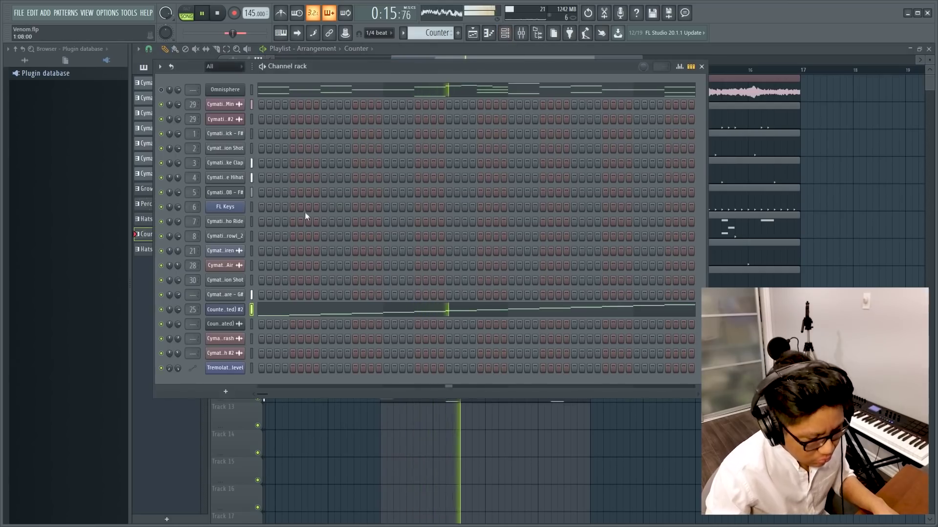
click(223, 309)
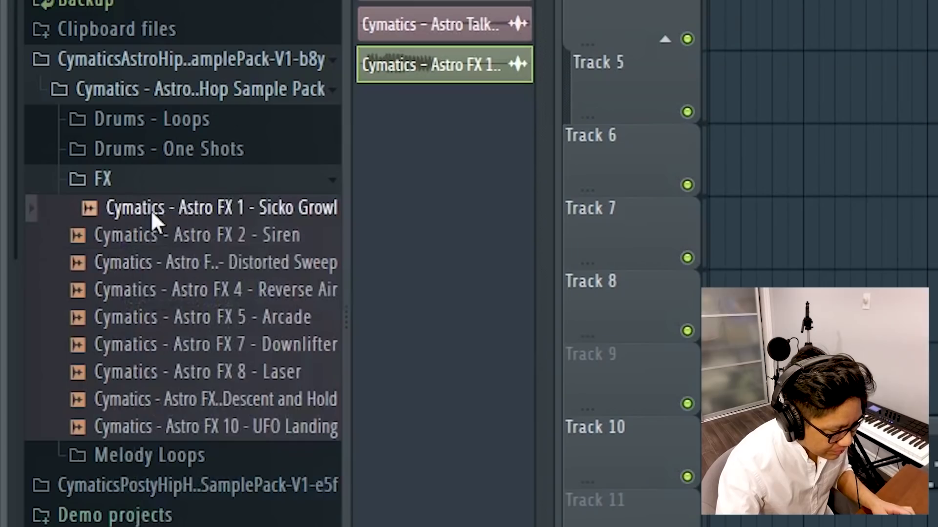
Preview the Siren, Distorted Sweep and Reverse Air FX, loading Distorted Sweep as a channel
right_click(156, 213)
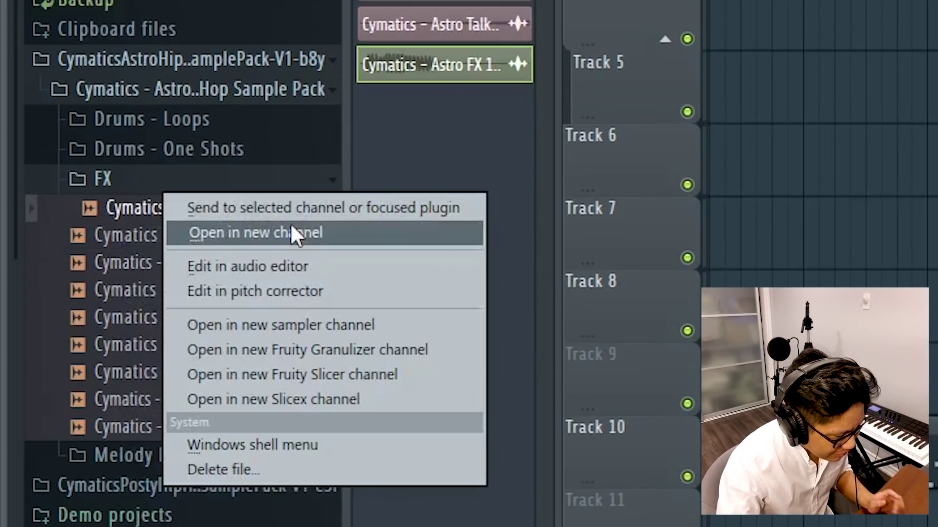
click(122, 246)
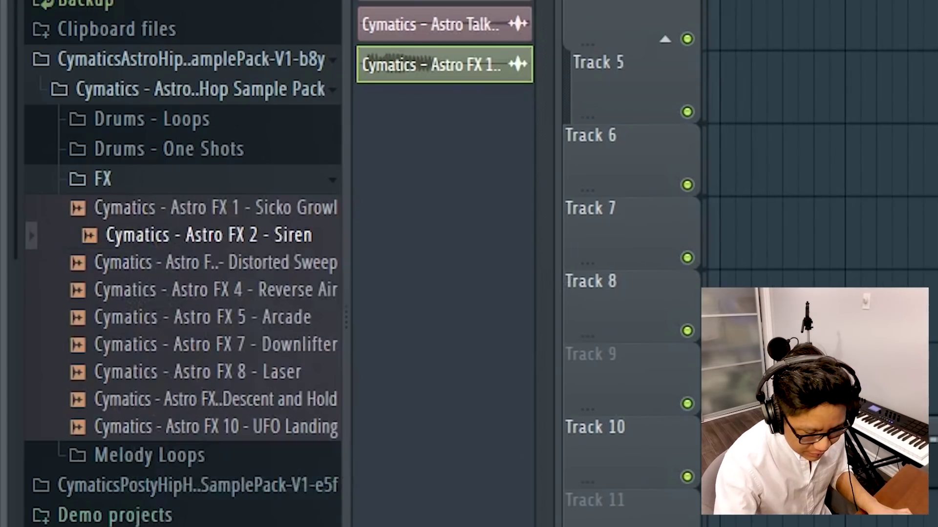
click(213, 262)
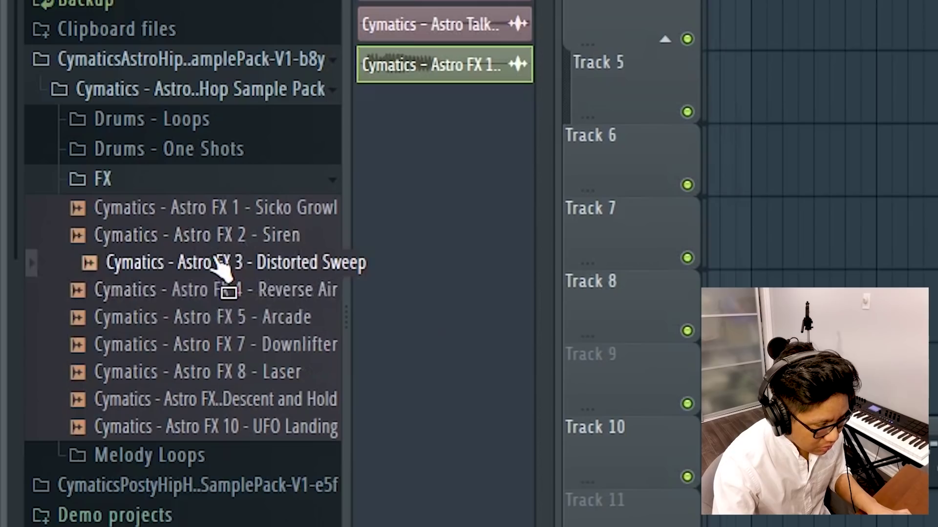
drag(220, 271, 439, 139)
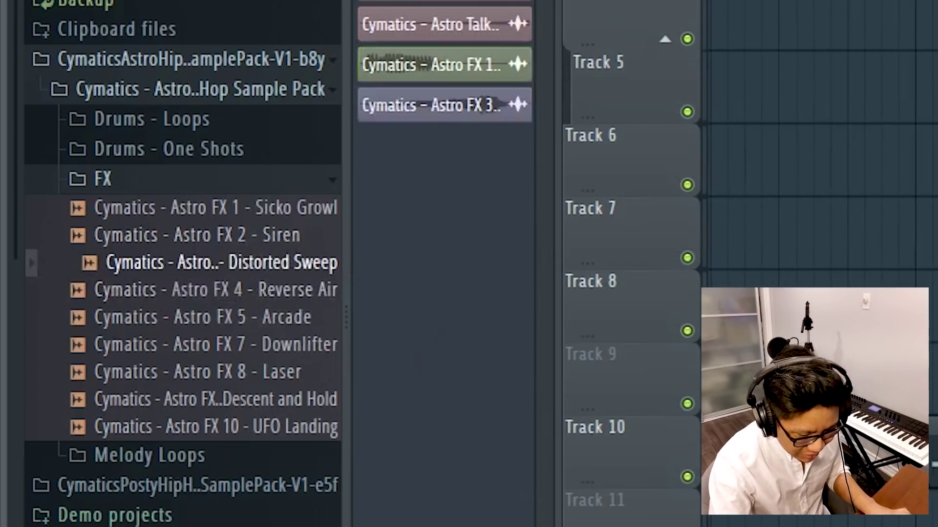
click(269, 293)
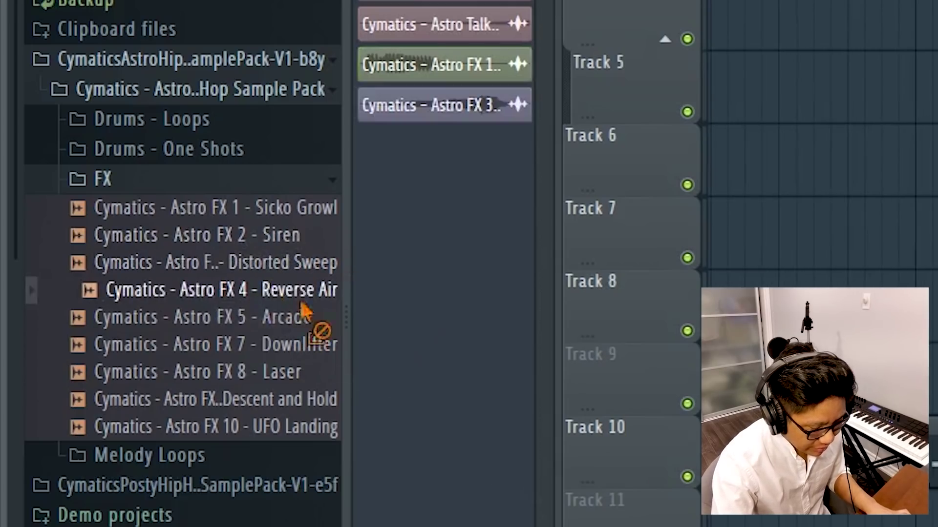
Collapse the FX folder and expand the one-shot, cymbal and hi-hat sample folders
click(168, 149)
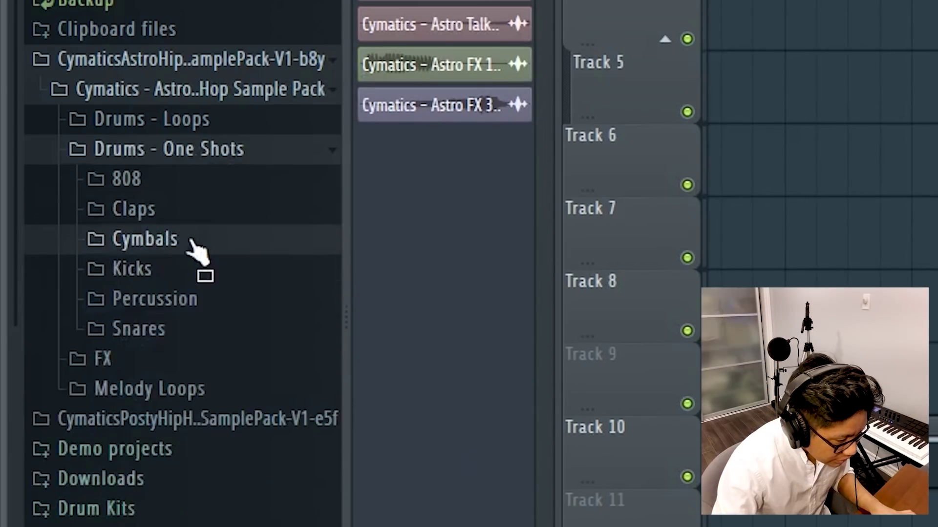
click(188, 242)
click(180, 269)
click(164, 323)
click(170, 302)
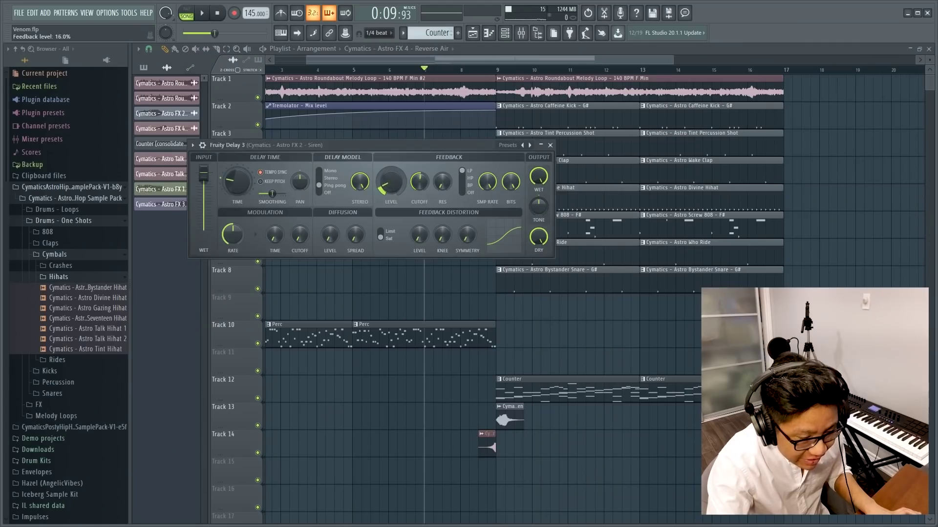
drag(513, 58, 536, 62)
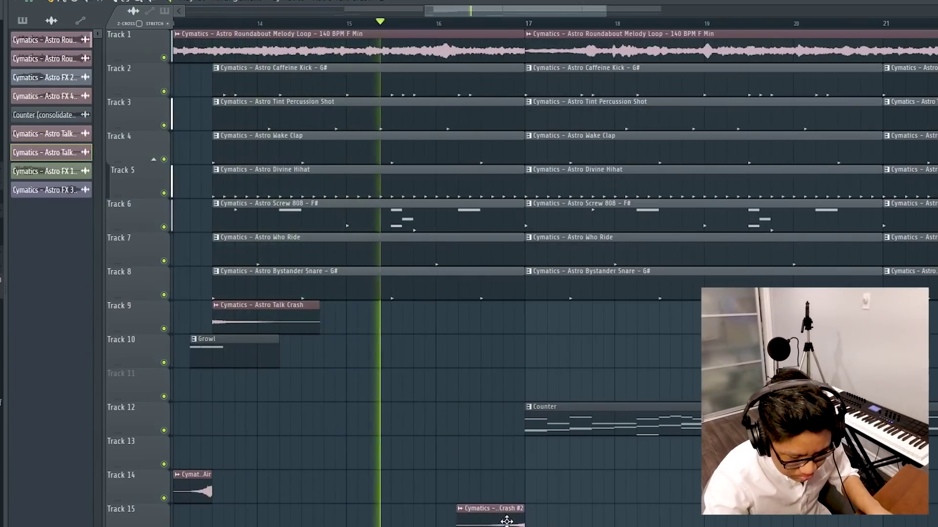
Move Talk Crash to bar 17 on Track 9; copy FX and melody clips to bar 25
drag(576, 513, 536, 513)
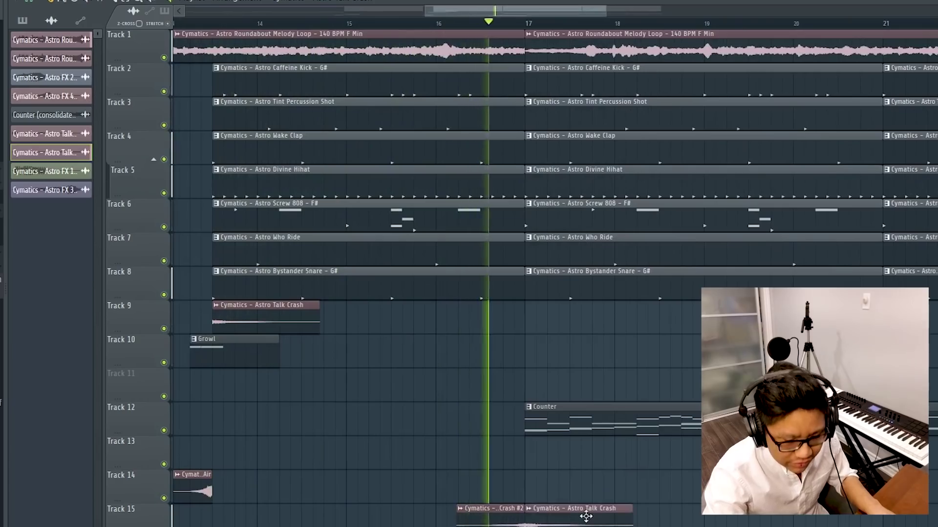
key(shift+Up)
key(shift+Up)
key(shift+Up)
key(shift+Up)
key(shift+Up)
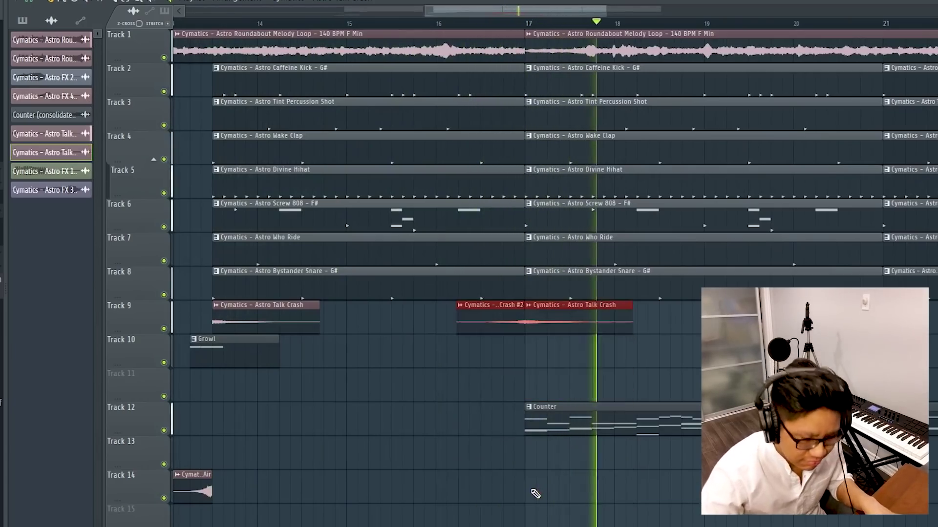
scroll(312, 426, down, 3)
scroll(429, 320, down, 3)
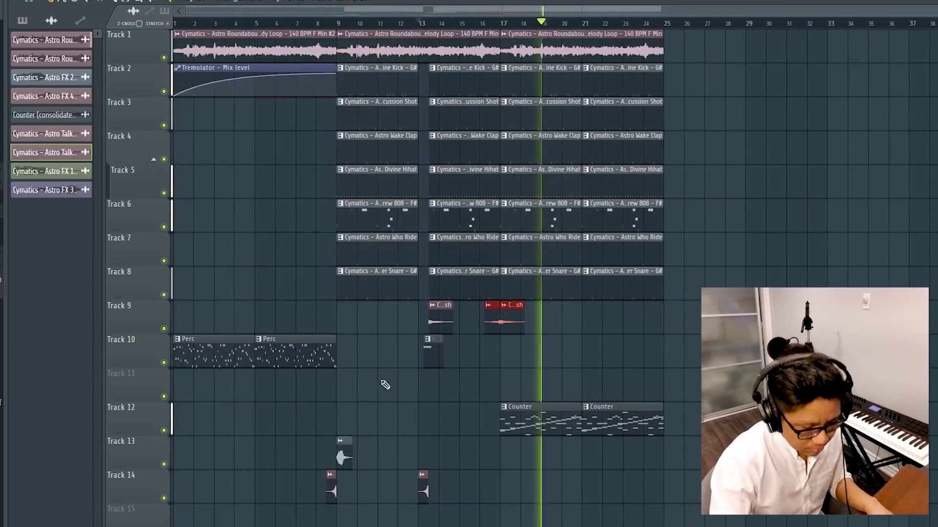
click(344, 457)
drag(344, 458, 672, 468)
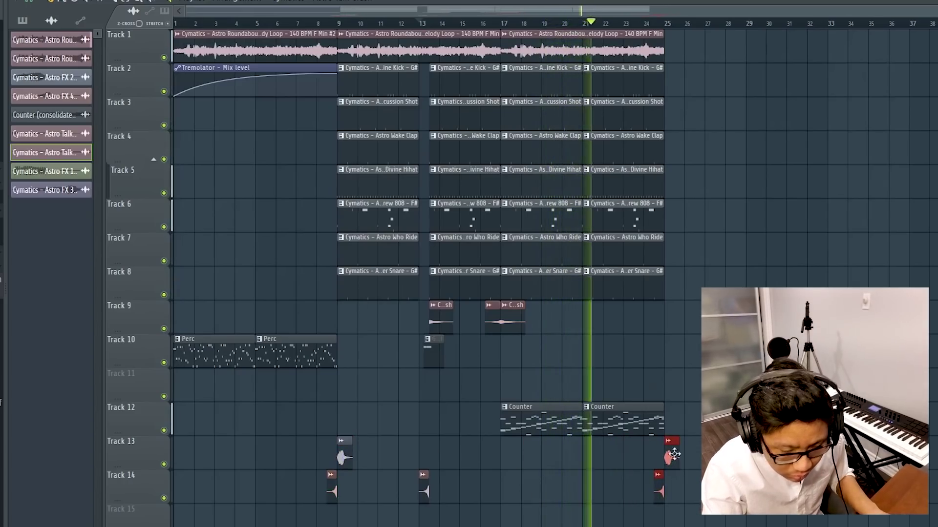
drag(270, 53, 742, 63)
scroll(760, 63, up, 3)
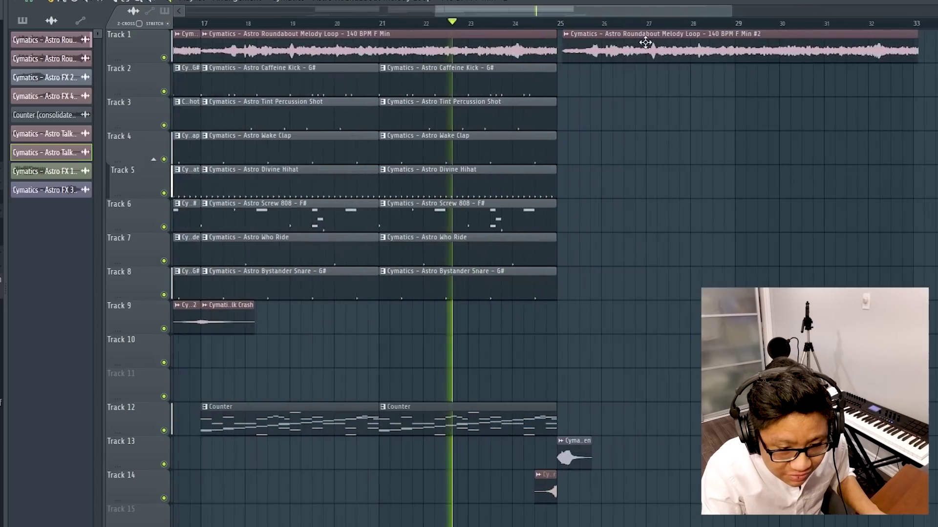
Duplicate the drum clips into bars 25–29 and 29–33, removing the 808 copy
drag(623, 333, 446, 101)
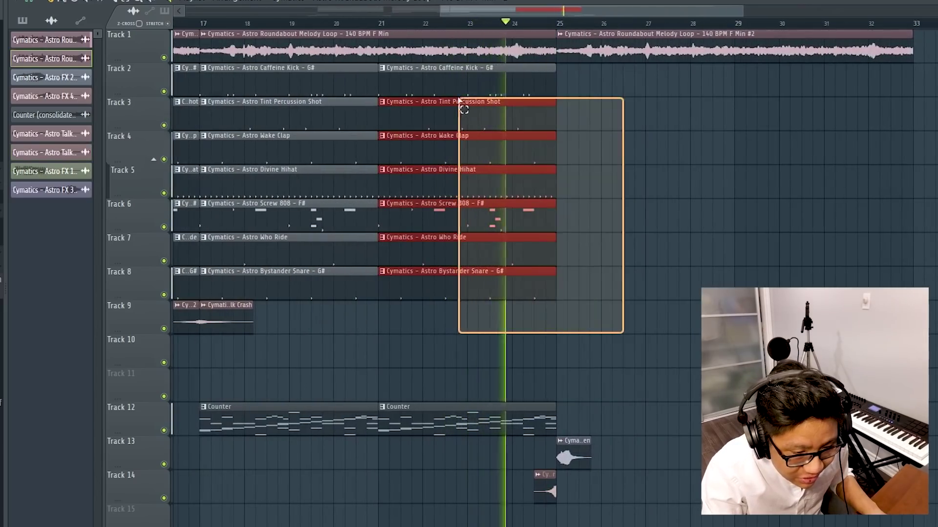
key(ctrl+b)
right_click(623, 222)
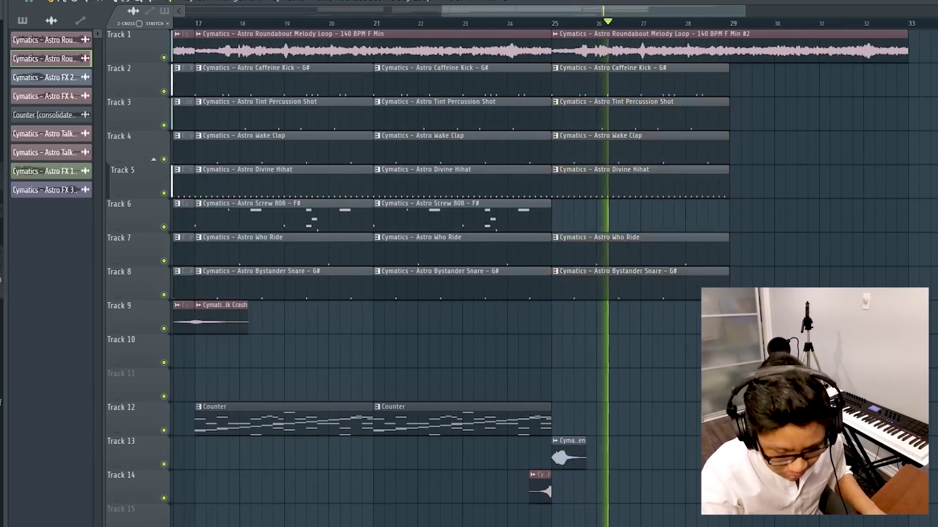
drag(783, 362, 571, 86)
key(ctrl+b)
scroll(793, 249, down, 3)
scroll(457, 239, up, 2)
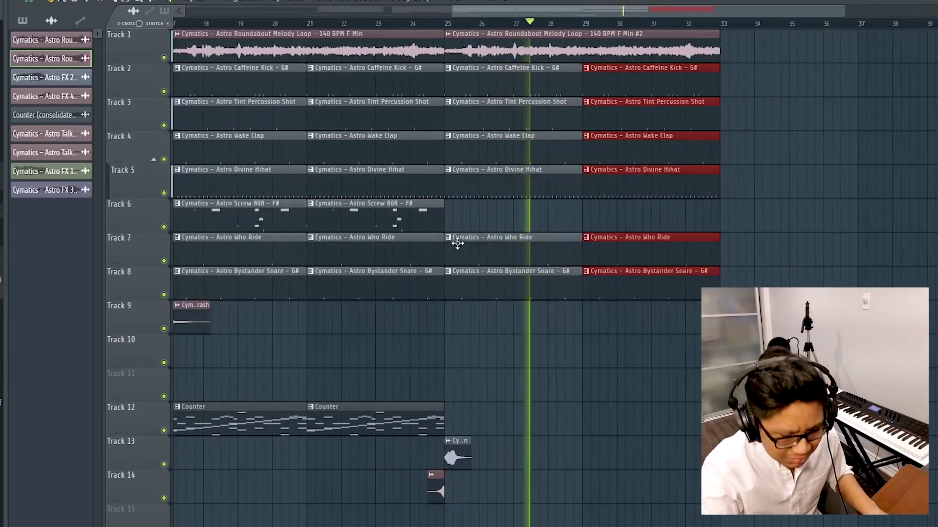
Clear the 808 from bars 29–33 and duplicate bars 25–33 into bars 33–41
click(375, 207)
drag(375, 207, 666, 210)
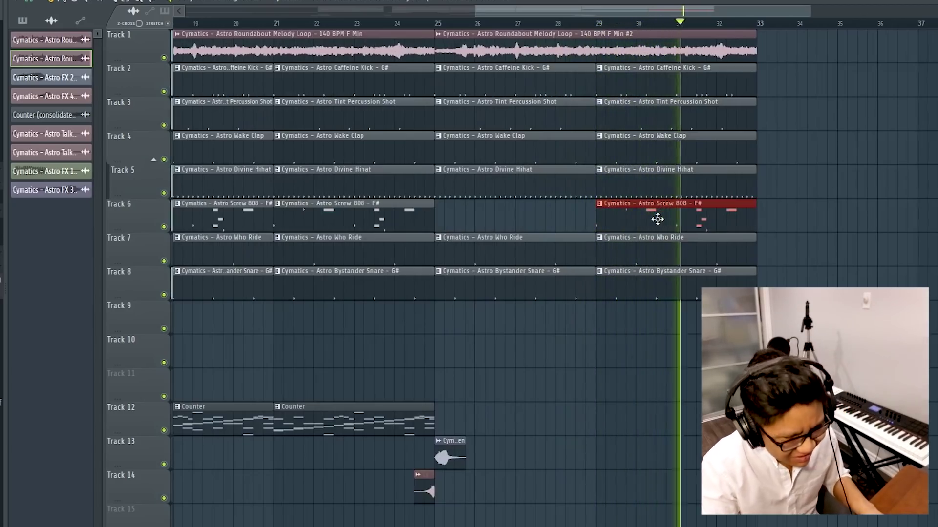
right_click(659, 210)
scroll(647, 279, down, 2)
drag(728, 330, 574, 64)
key(ctrl+b)
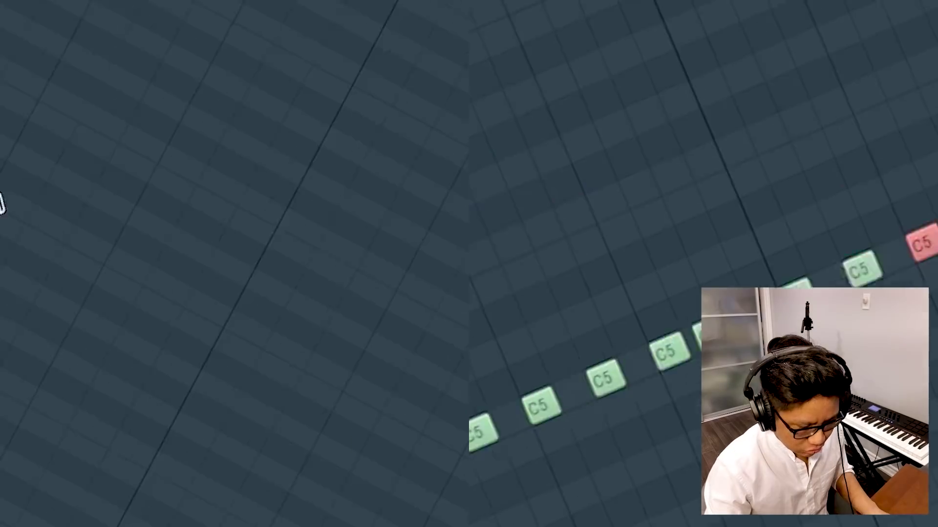
Delete the last C5 hi-hat note, play the pattern, and paint a run of C5 hi-hats
click(477, 217)
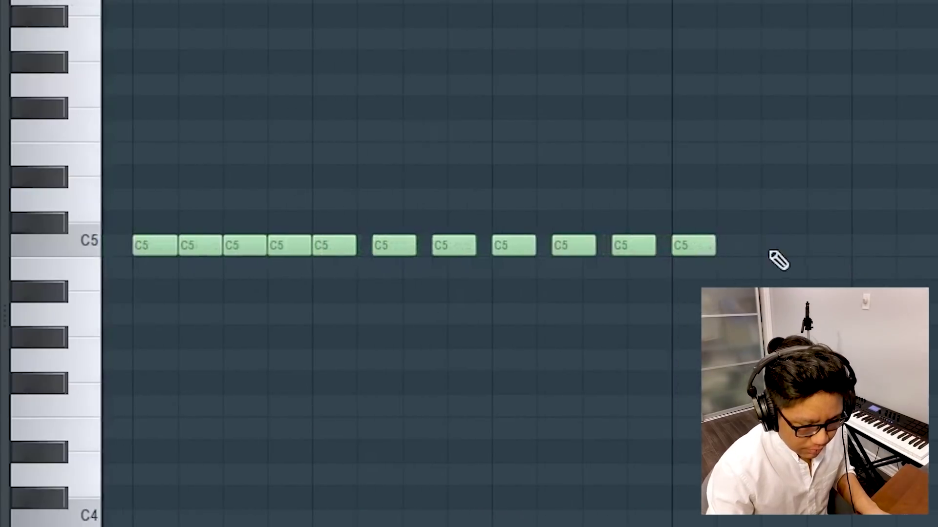
right_click(325, 242)
key(space)
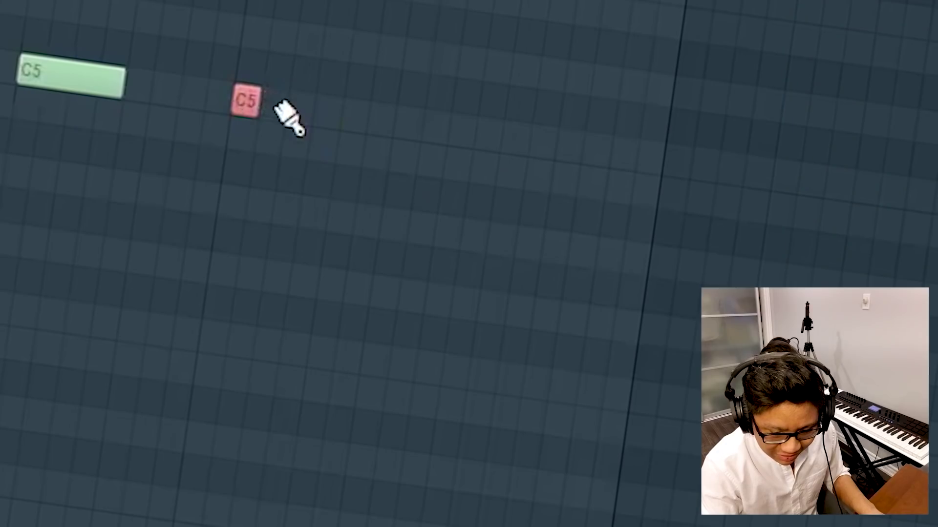
drag(289, 118, 450, 143)
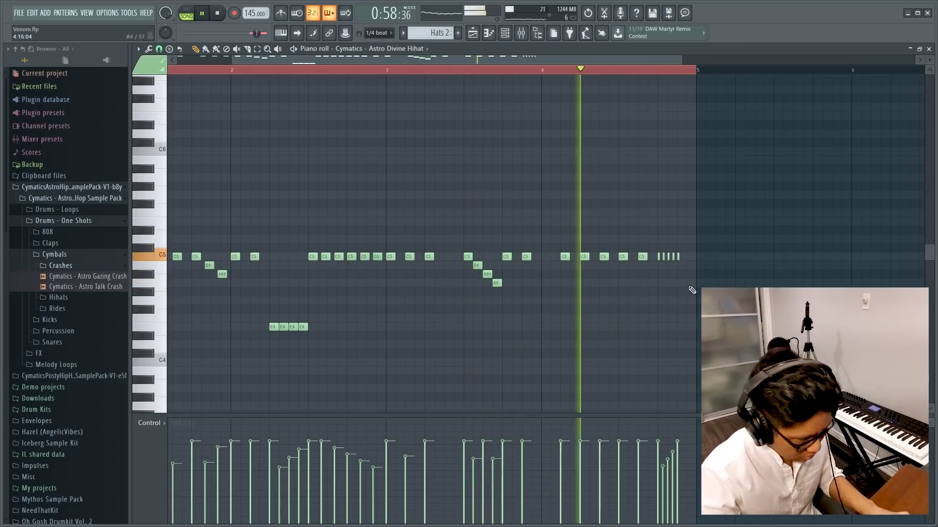